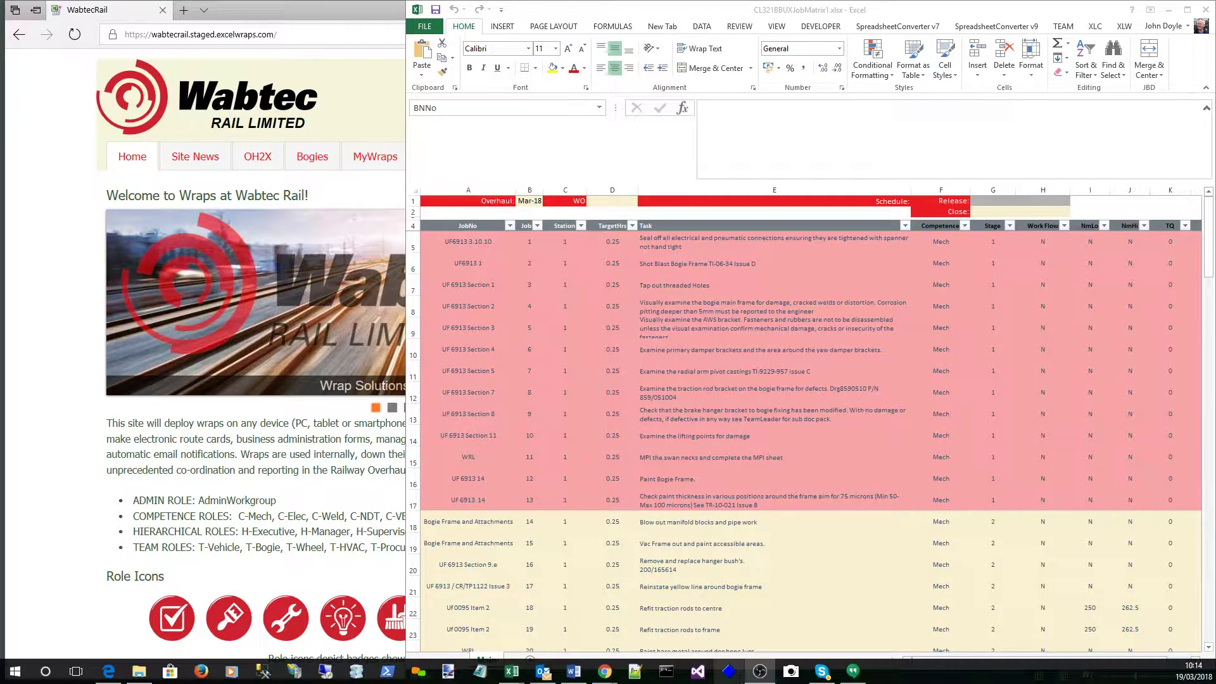
Switch to the CL321BBUX_JM_1 workbook to show its WorkScope job list
mouse_move(514, 673)
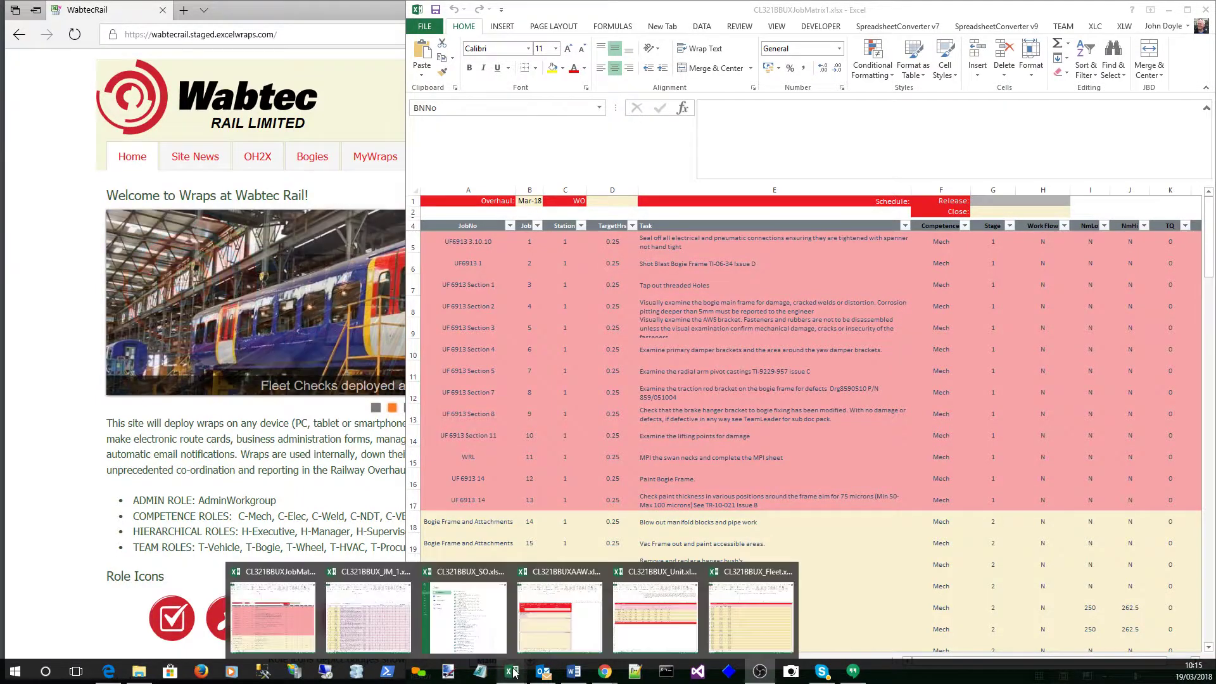
click(354, 617)
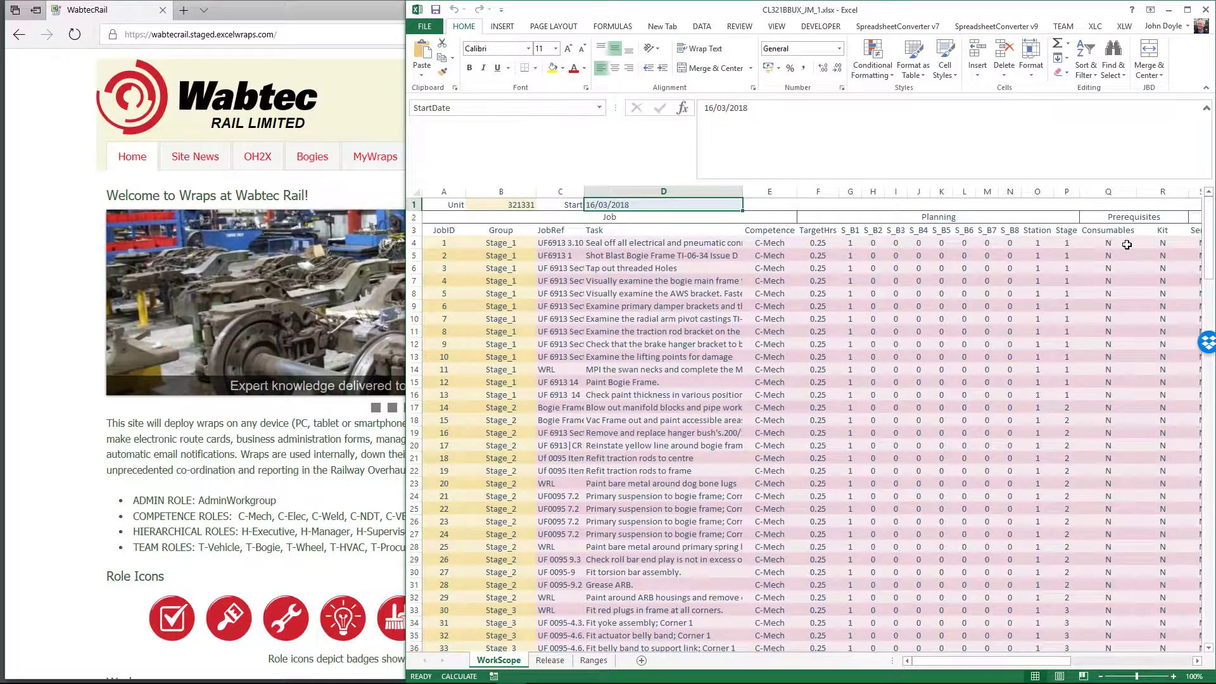
Move along the first job's row from Kit to the Measure columns showing torque limits 250–262.5 Nm
click(1158, 243)
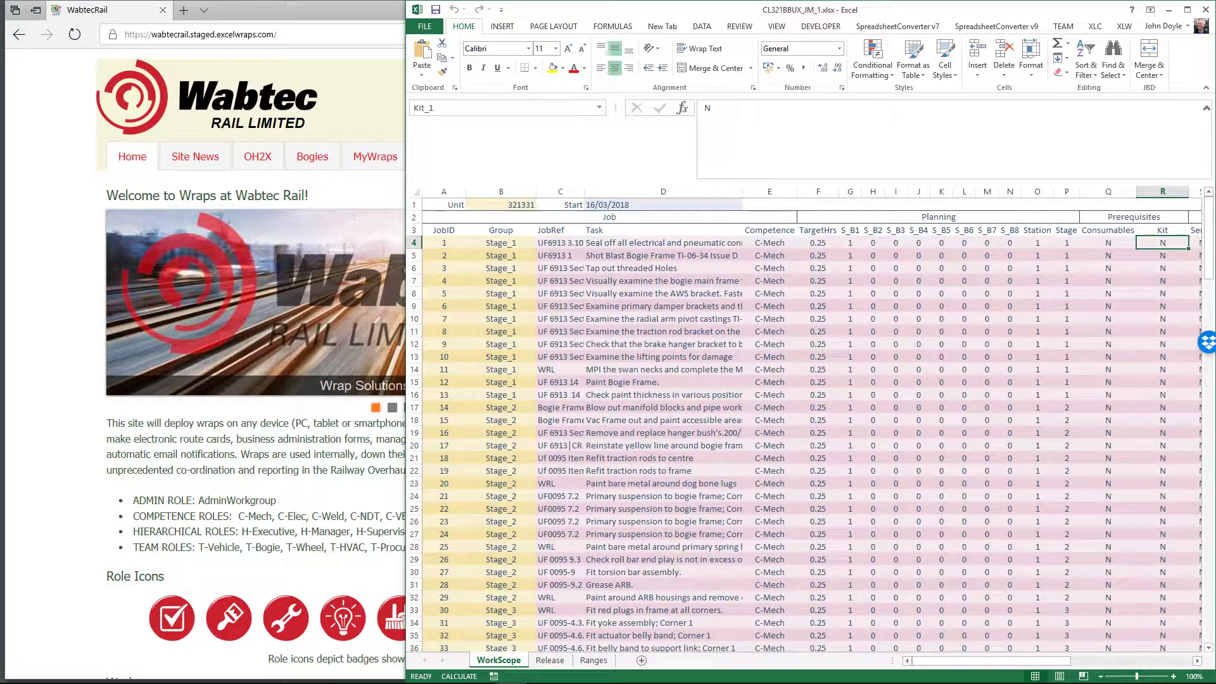
key(Right)
key(Right)
key(Right)
key(Right)
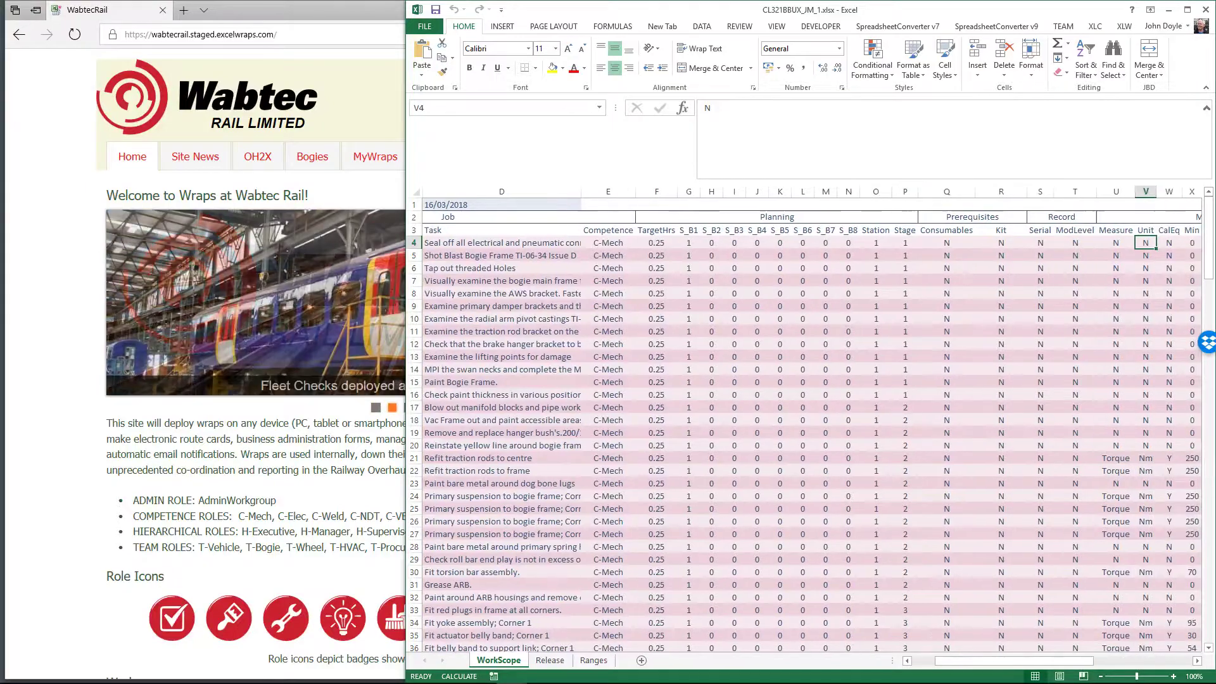
key(Right)
key(Right)
key(Right)
key(Right)
key(Right)
key(Right)
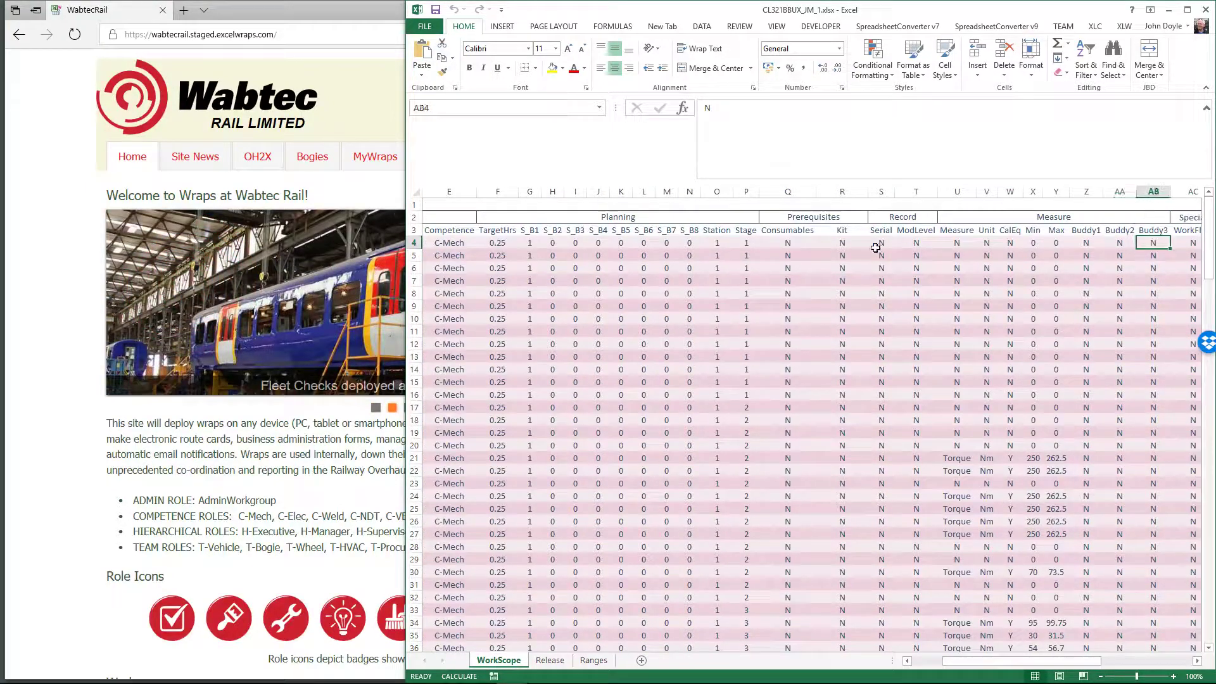
key(Right)
key(Right)
key(Right)
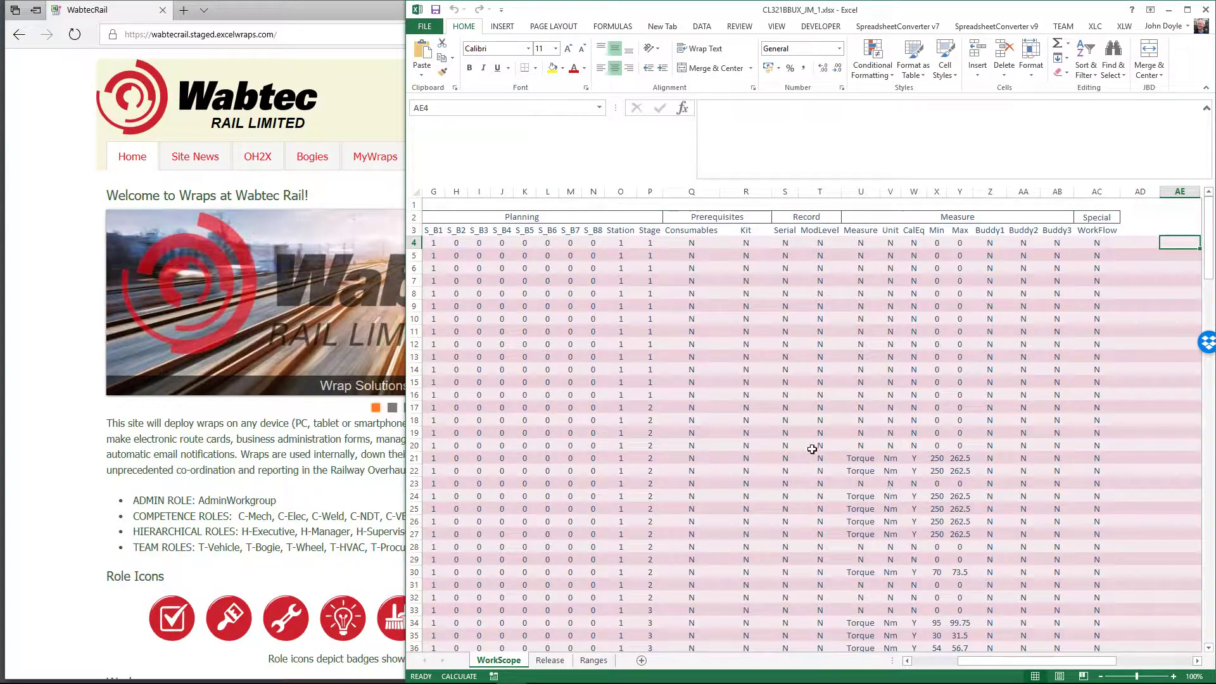
mouse_move(611, 676)
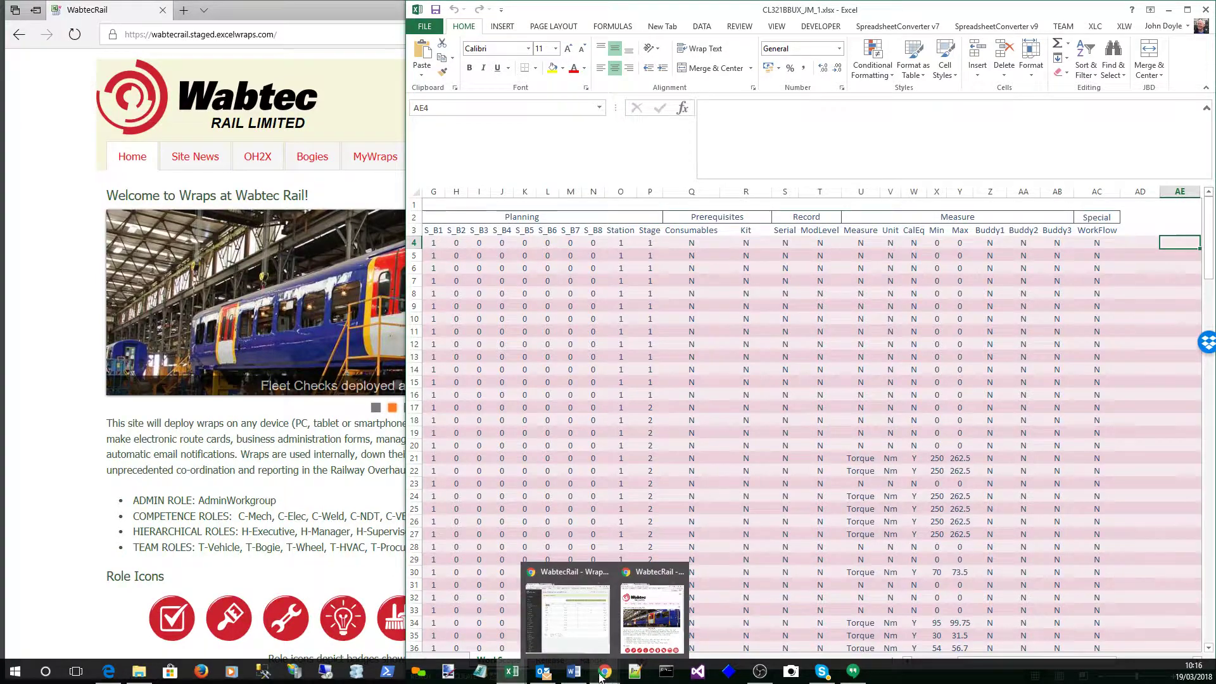
mouse_move(541, 672)
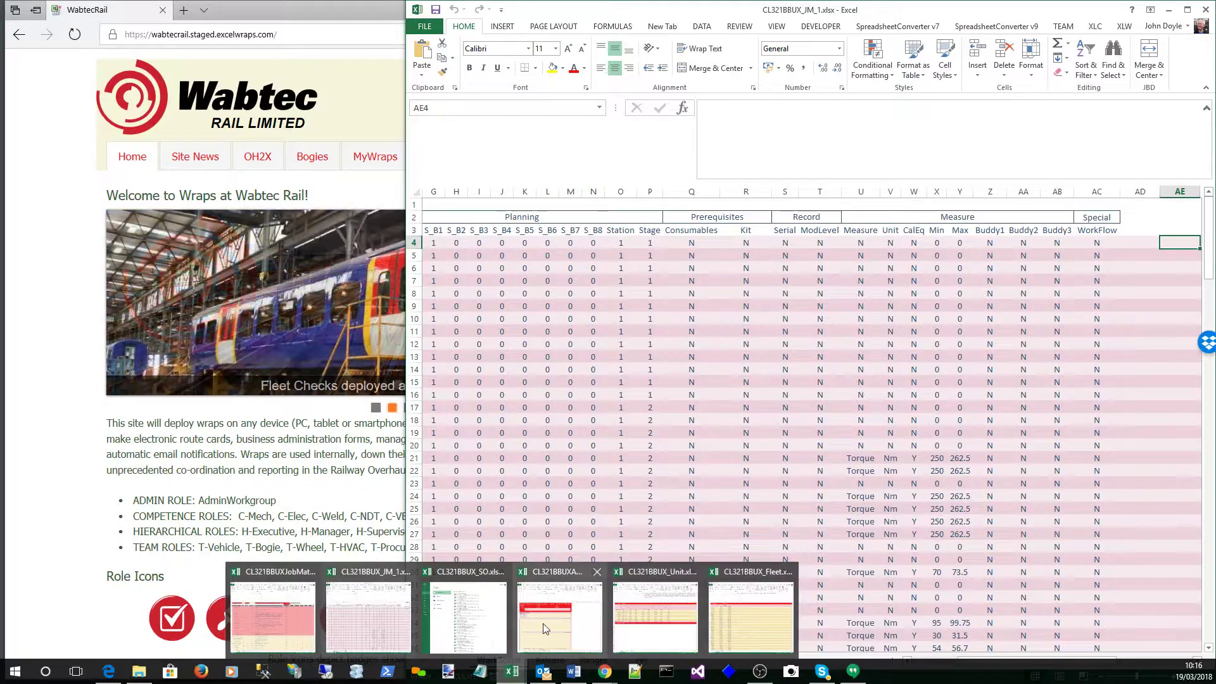
Open CL321BBUX_SO.xlsx from the recent workbooks and scroll down its team and torque sign-off rows
click(649, 617)
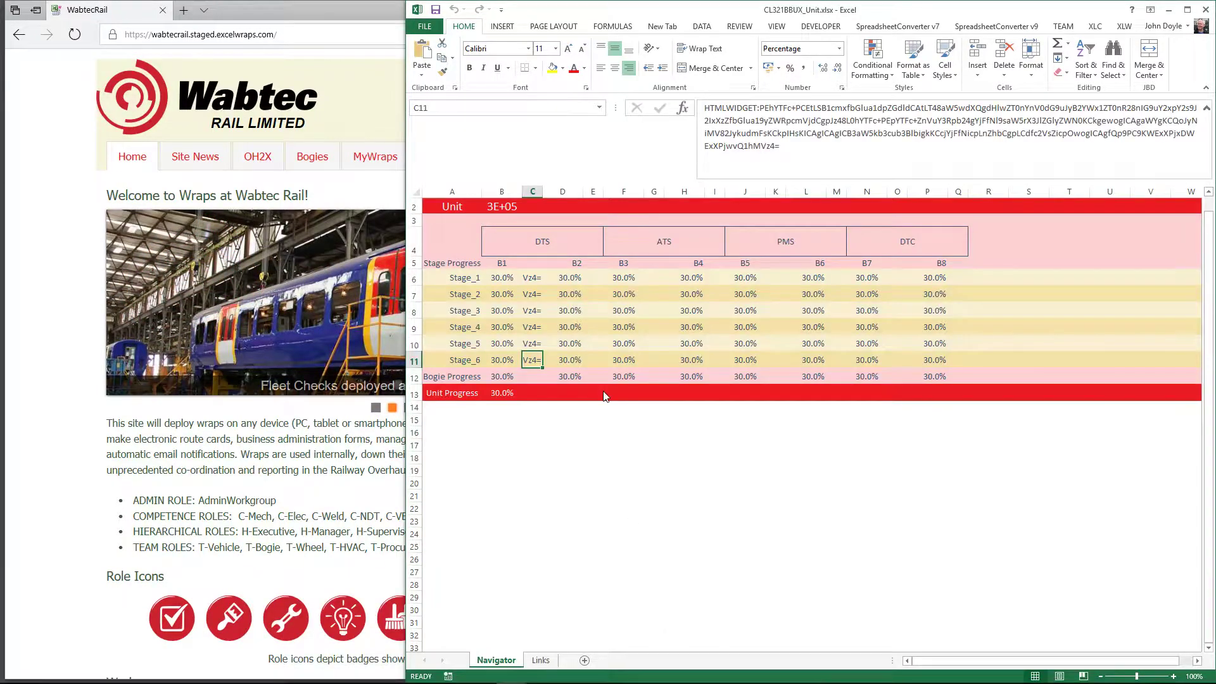
click(426, 28)
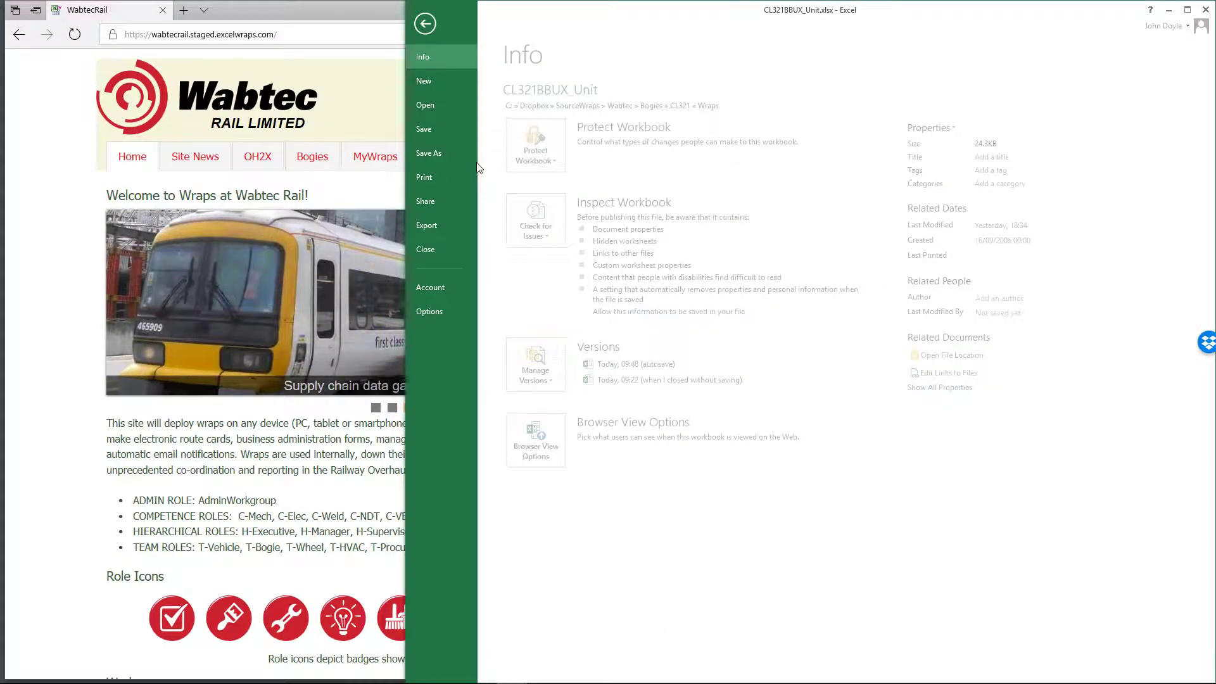
click(439, 109)
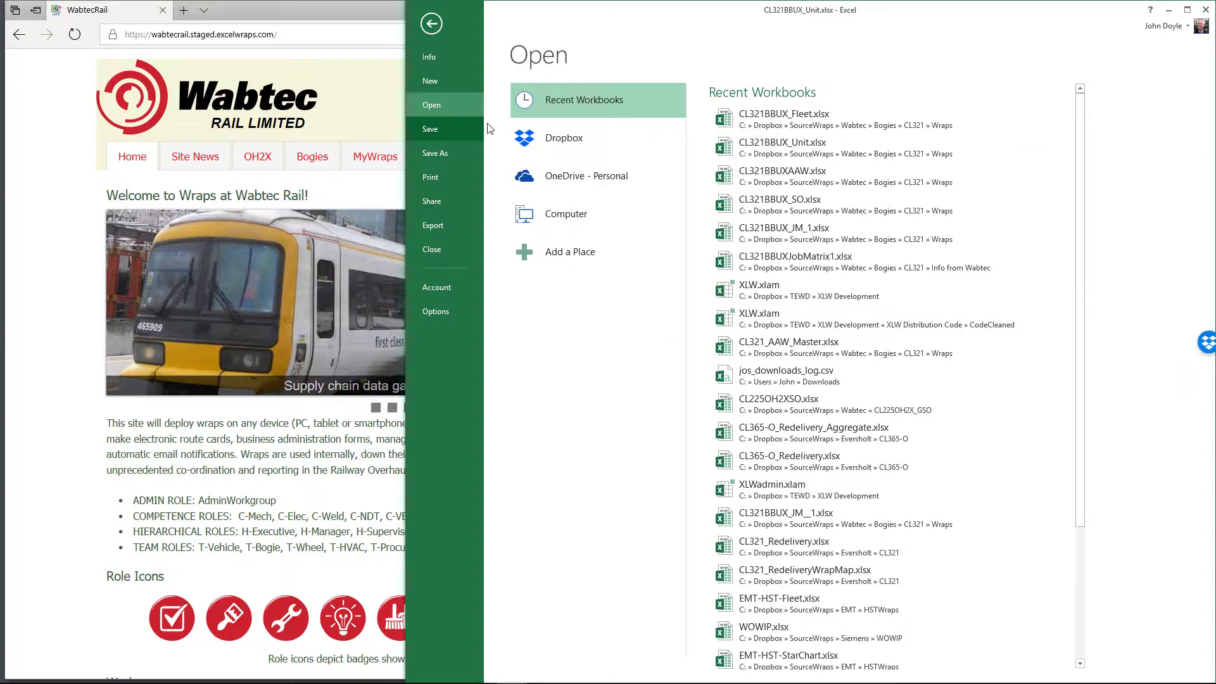
click(793, 209)
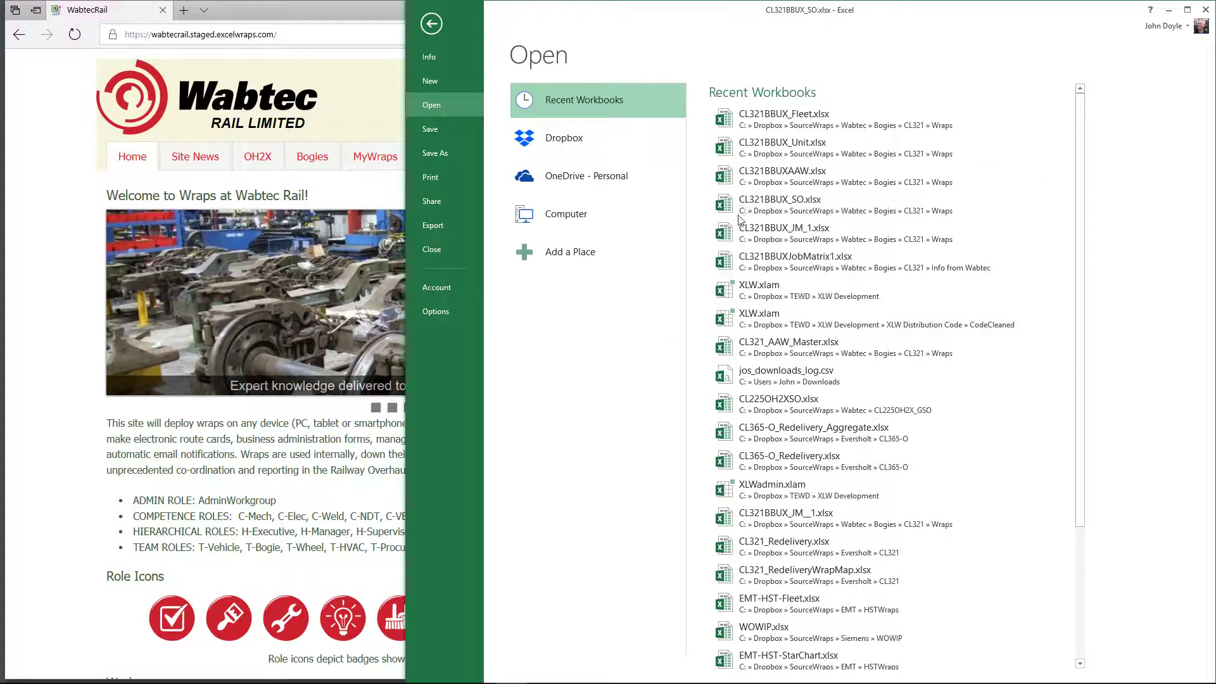
click(434, 29)
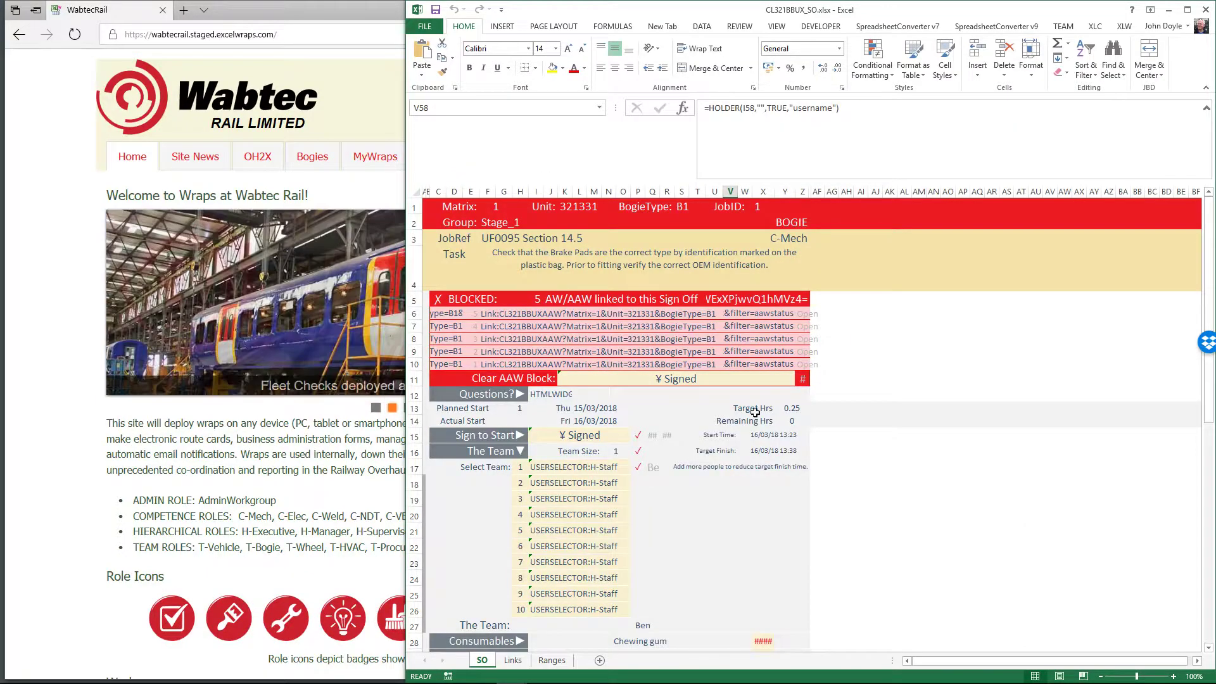
scroll(534, 439, down, 5)
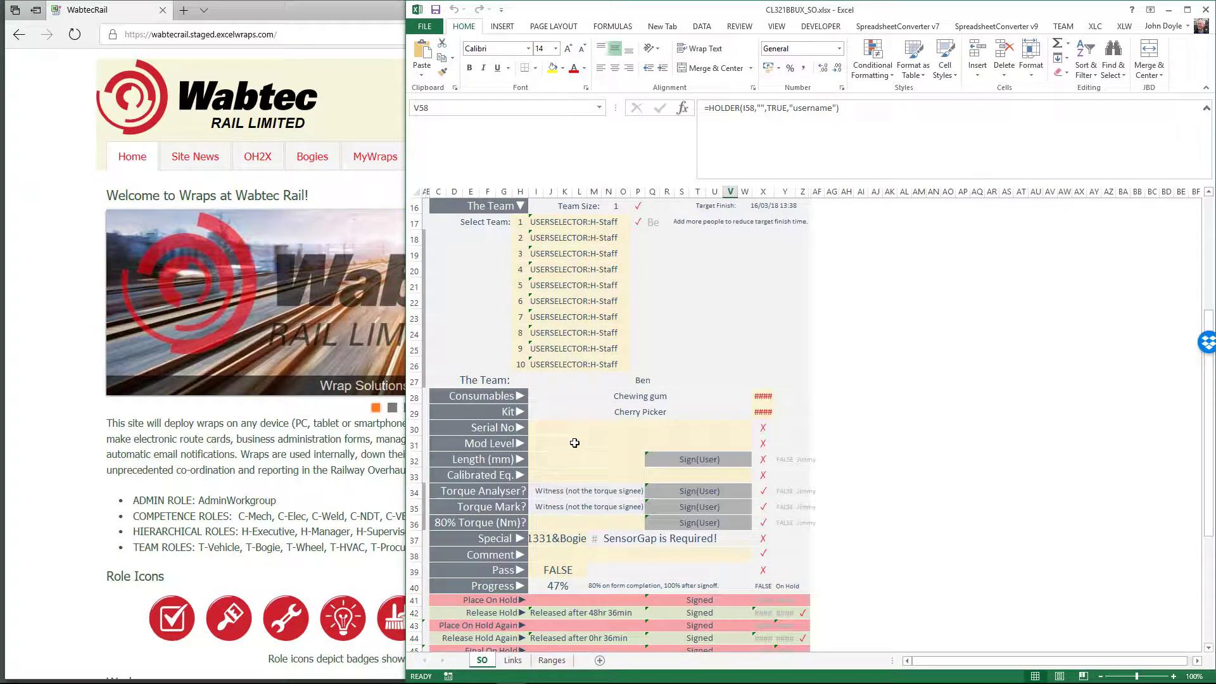
click(479, 461)
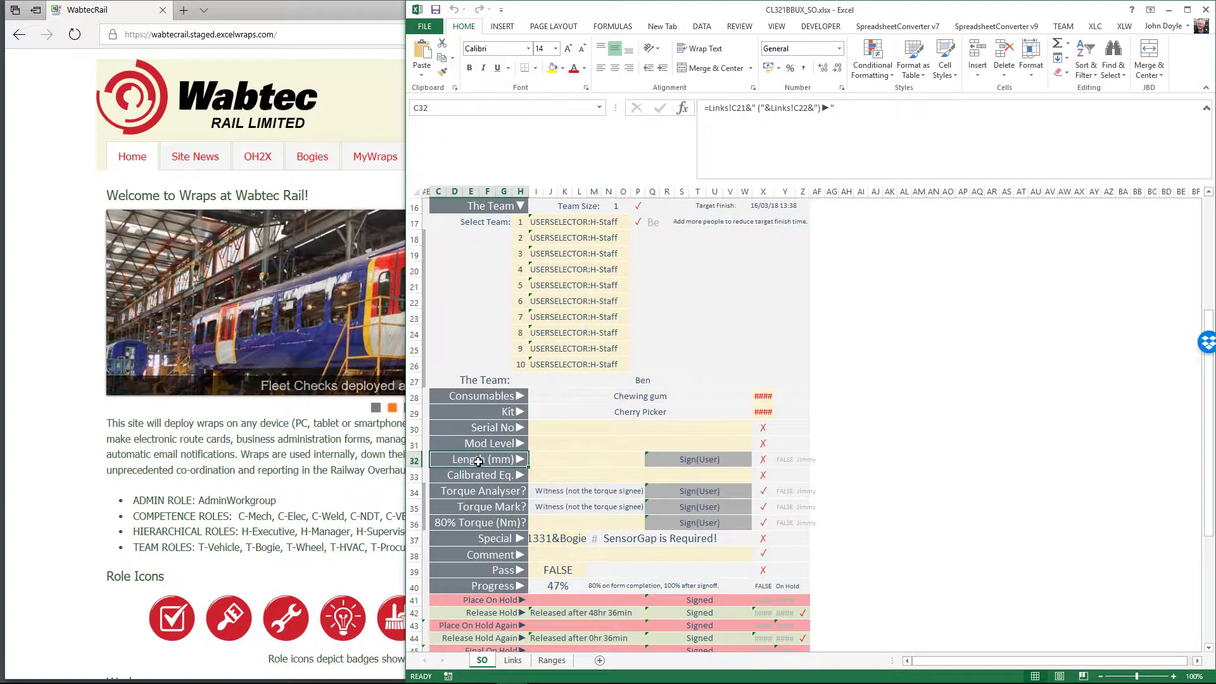
click(574, 461)
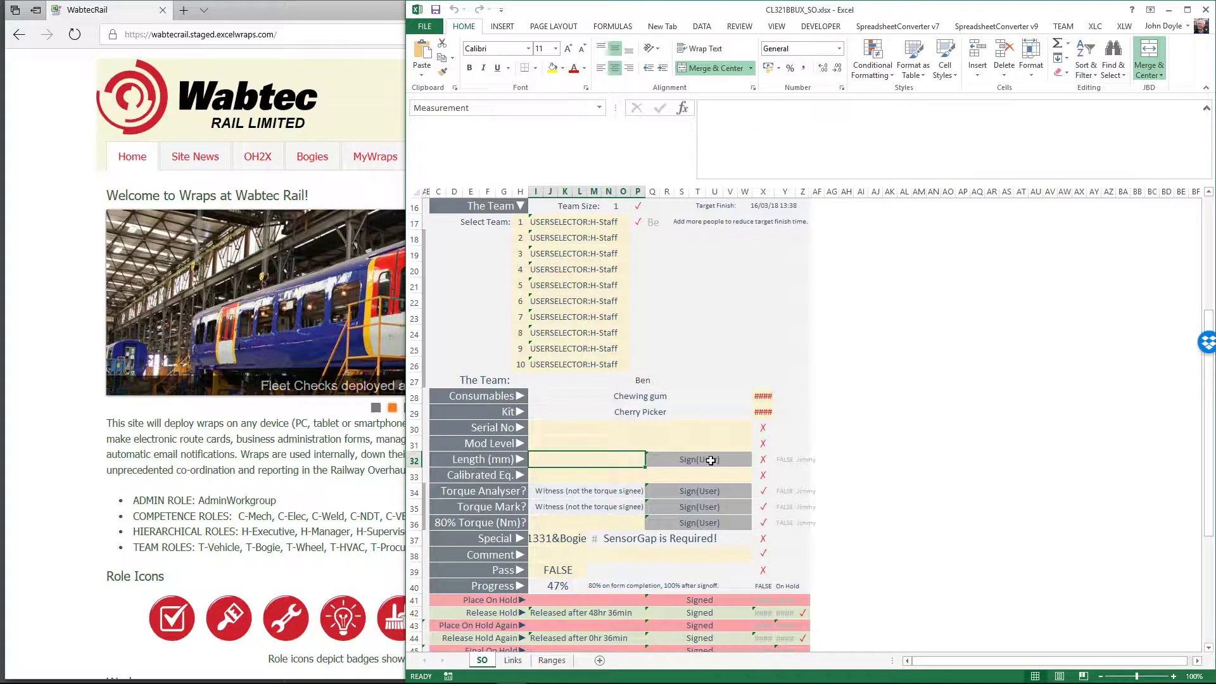
click(617, 475)
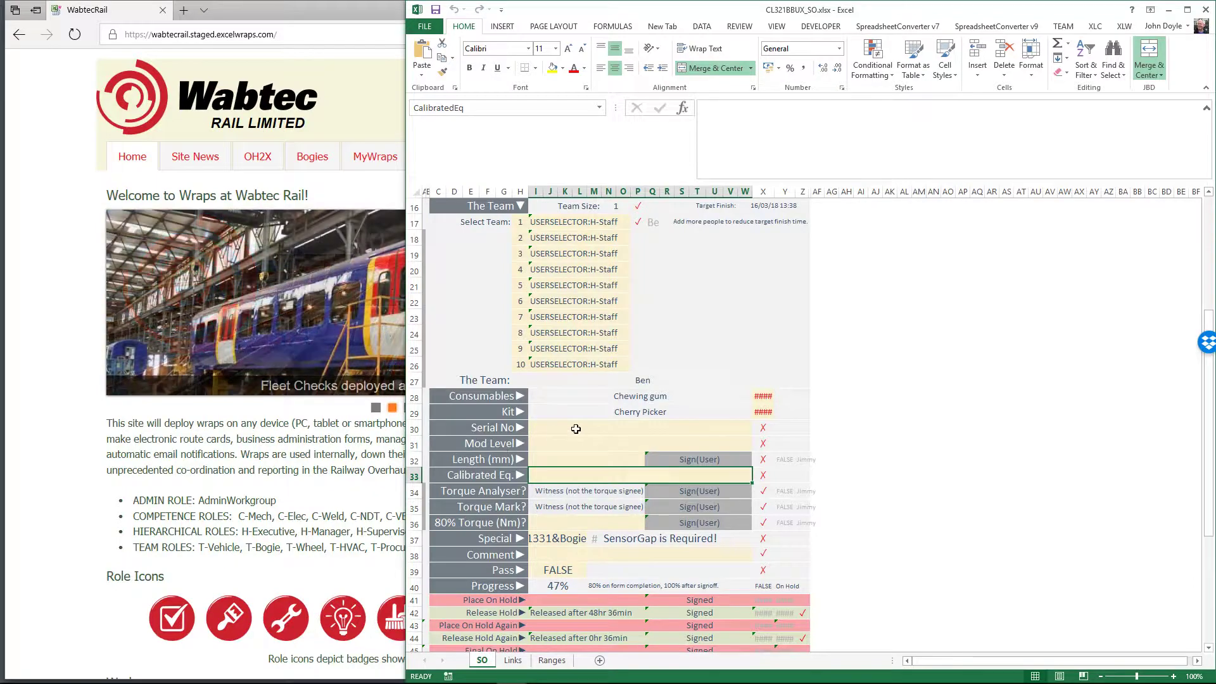
scroll(575, 429, down, 1)
scroll(575, 429, down, 4)
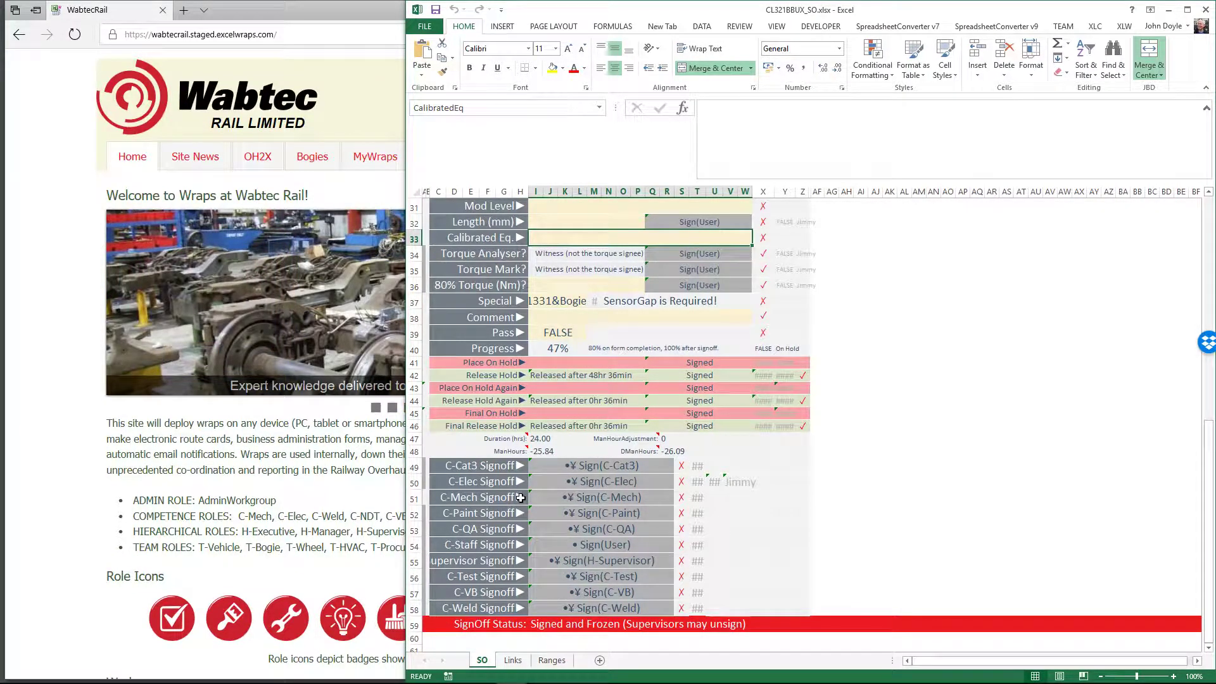
click(513, 660)
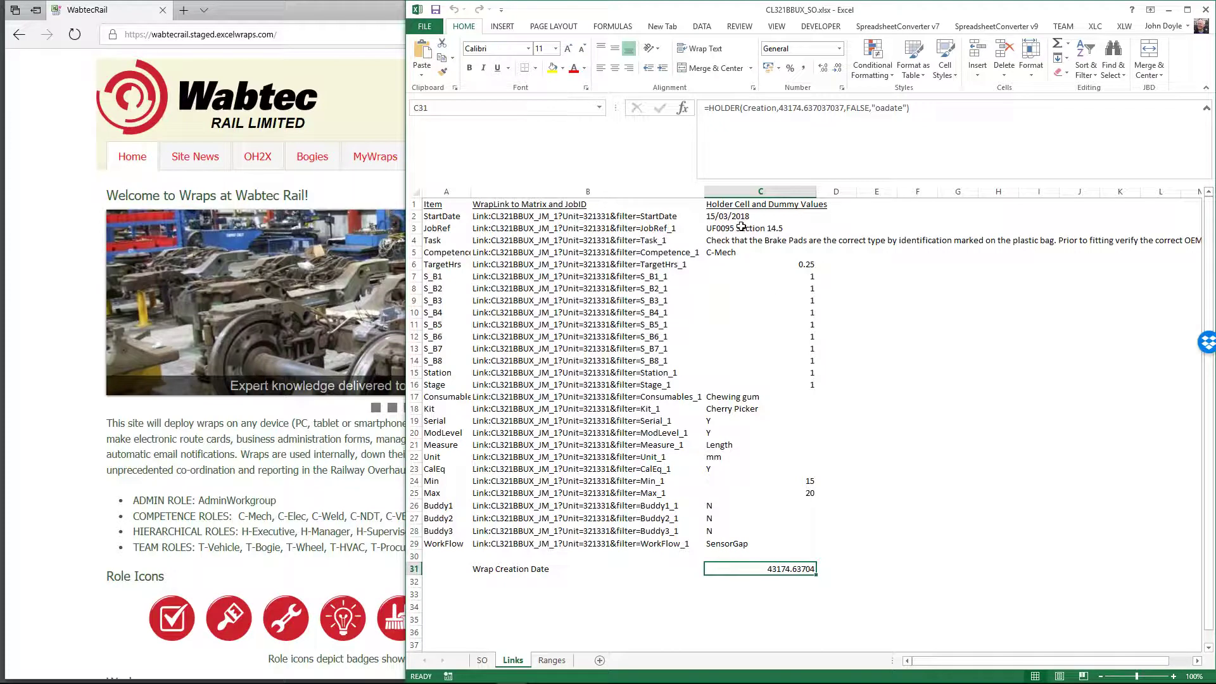
click(482, 661)
Open the CL321BBUX fleet page and check unit 321331's progress breakdown before returning
click(155, 473)
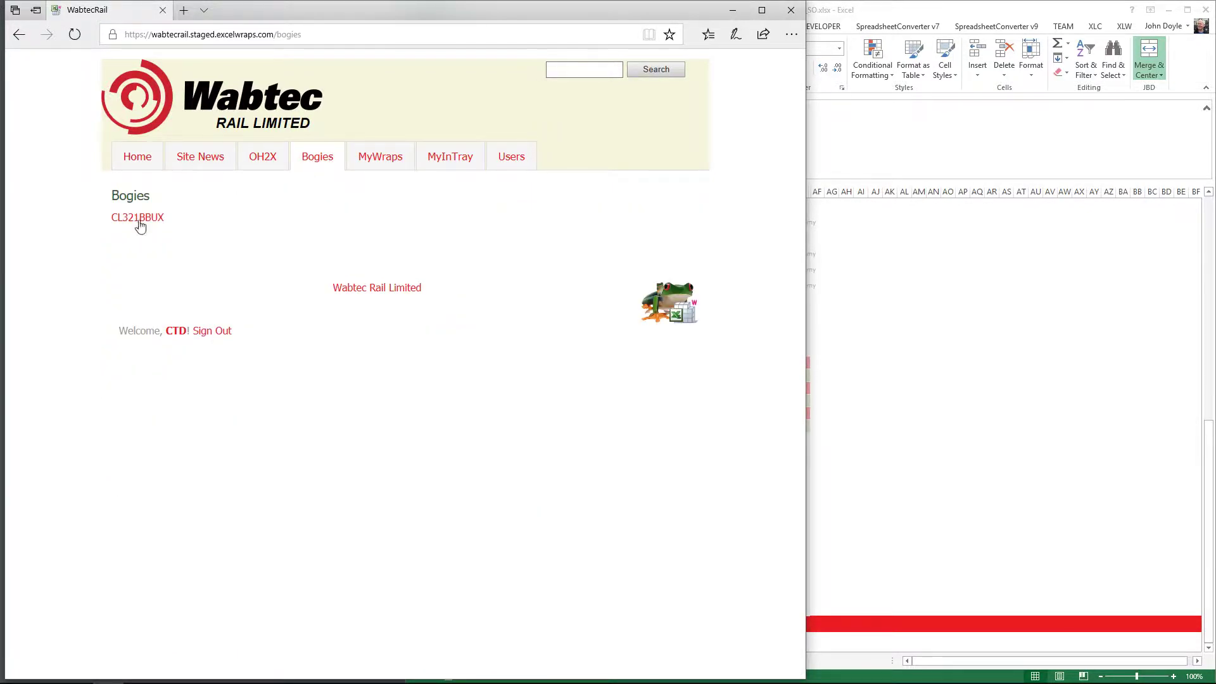
click(140, 218)
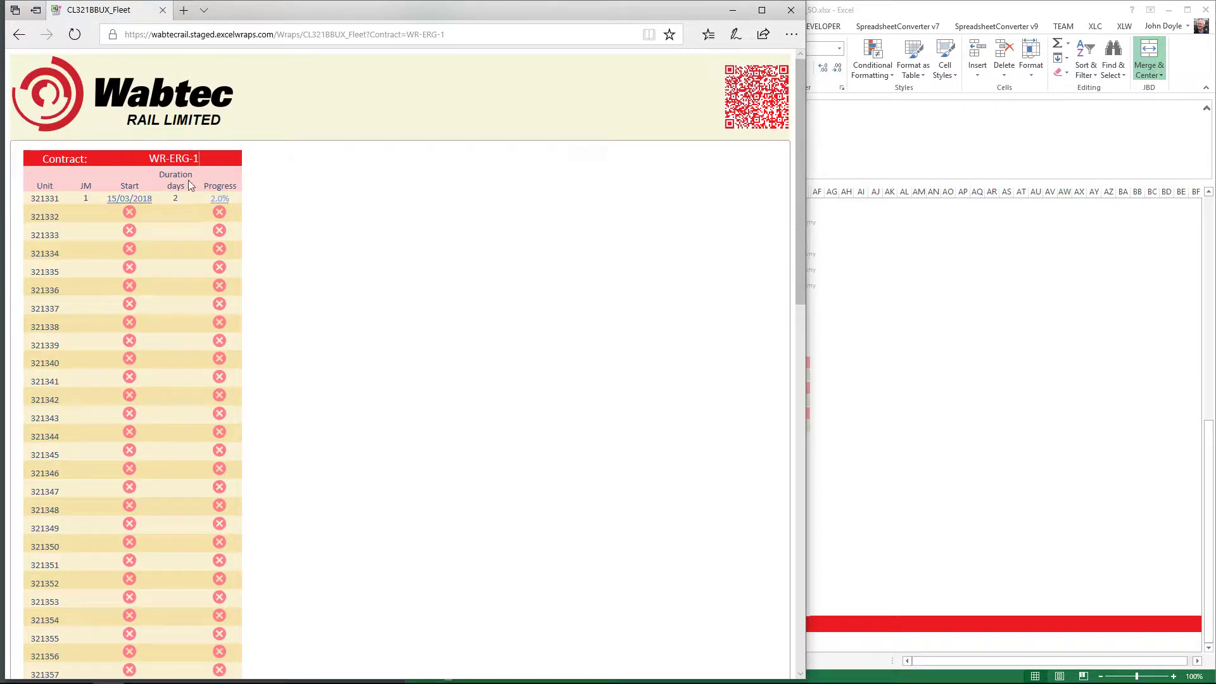
click(221, 199)
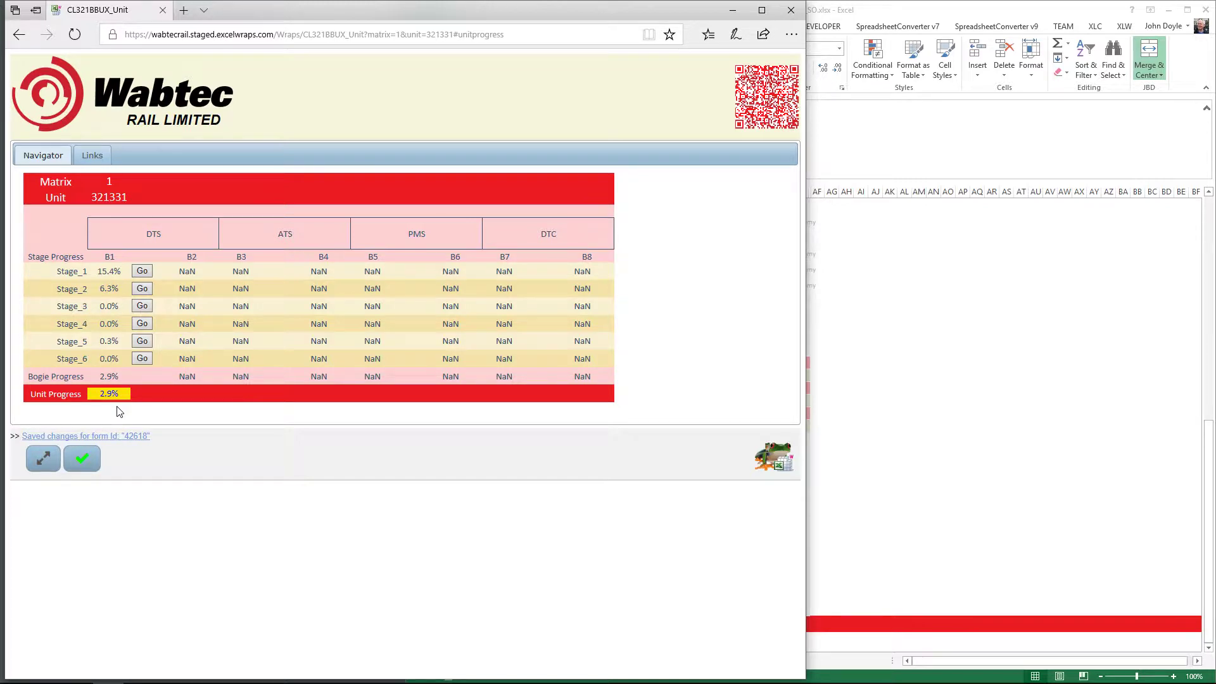
click(138, 94)
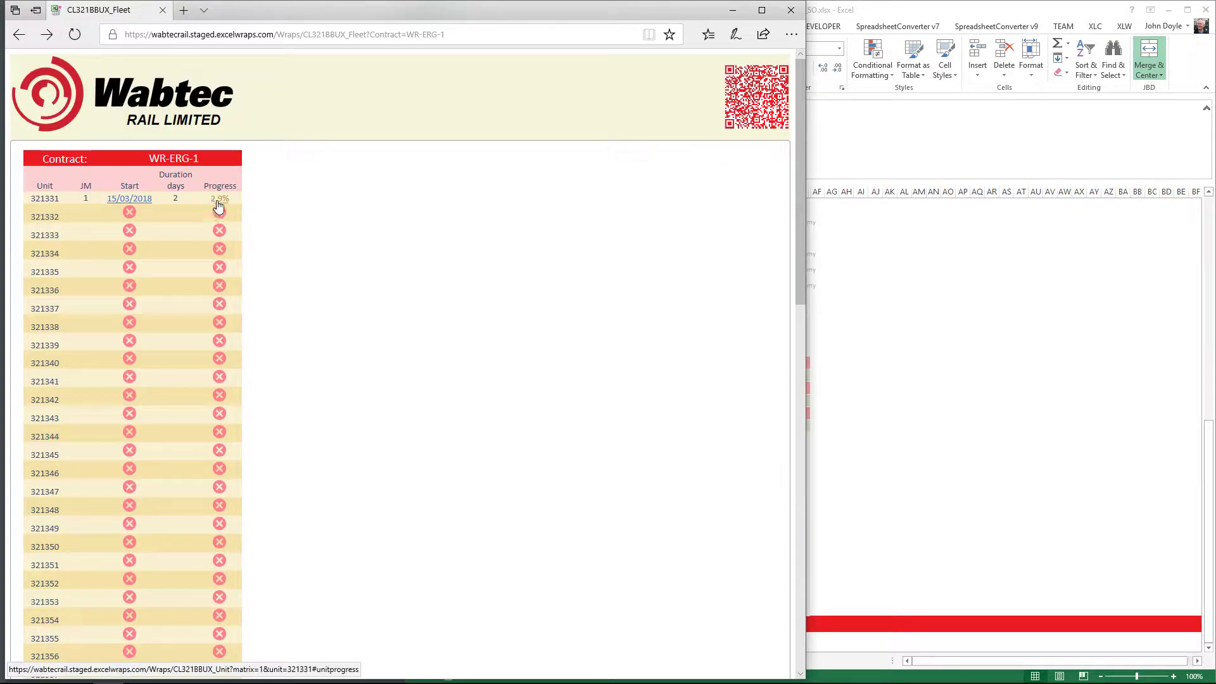
Open bogie B1's Stage_1 jobs and review the Shot Blast Bogie Frame sign-off form
click(219, 200)
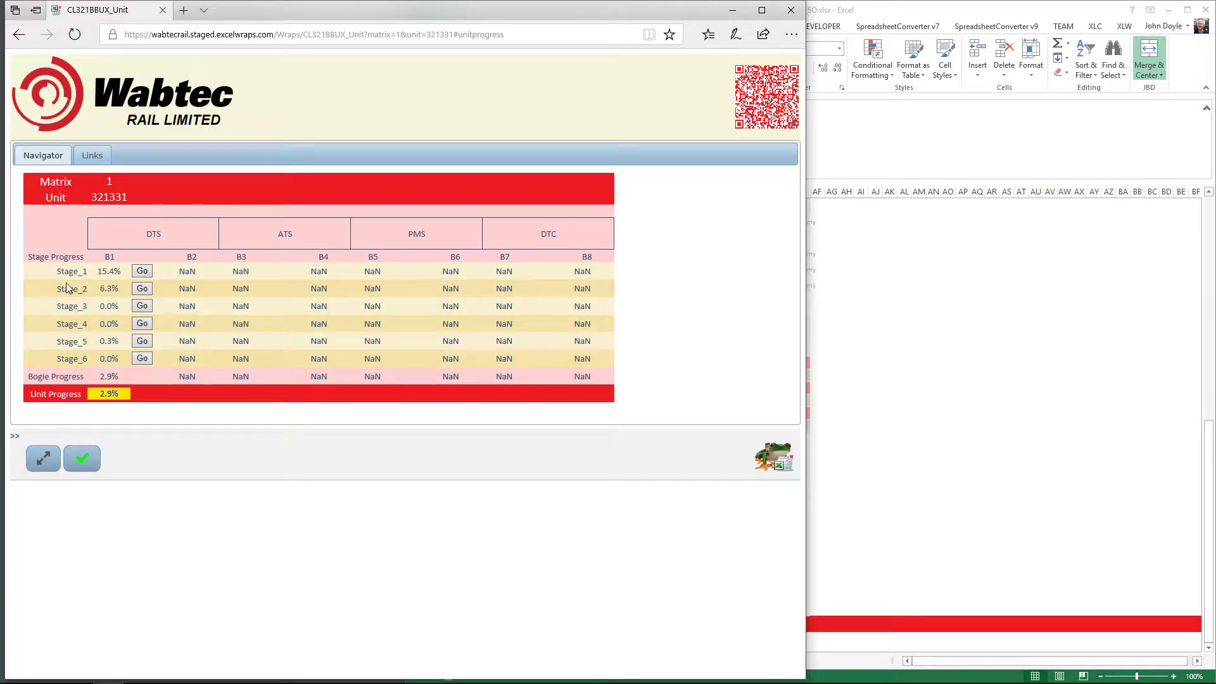
click(142, 272)
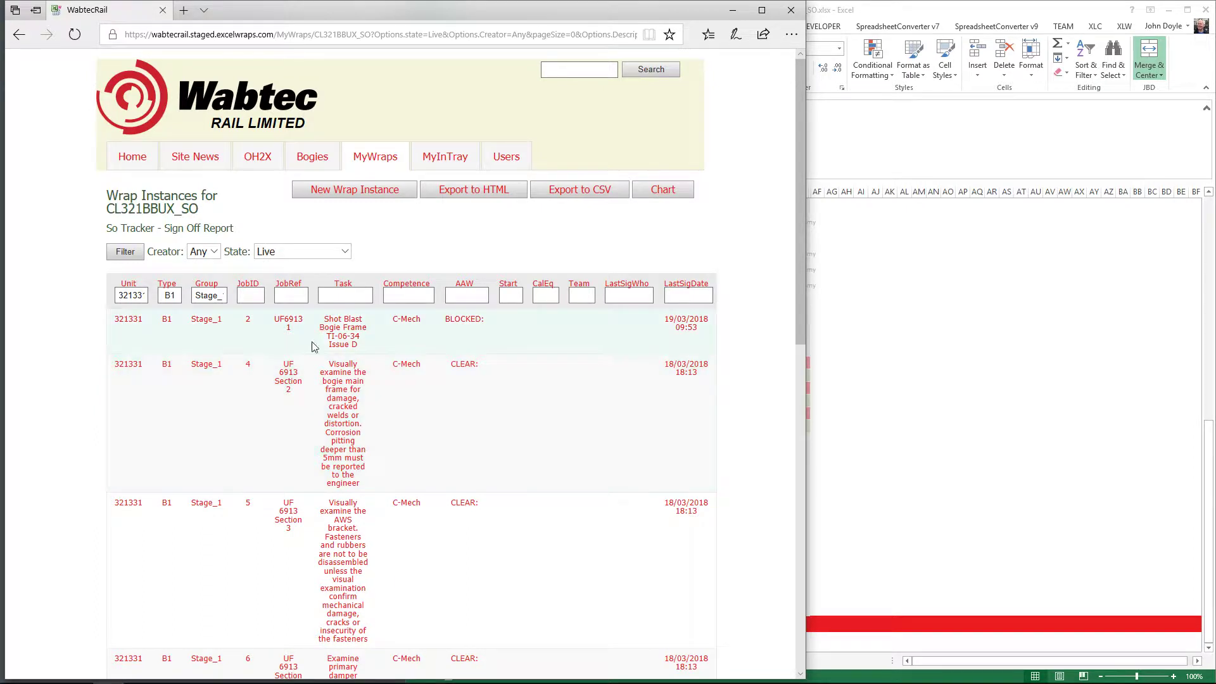
click(344, 334)
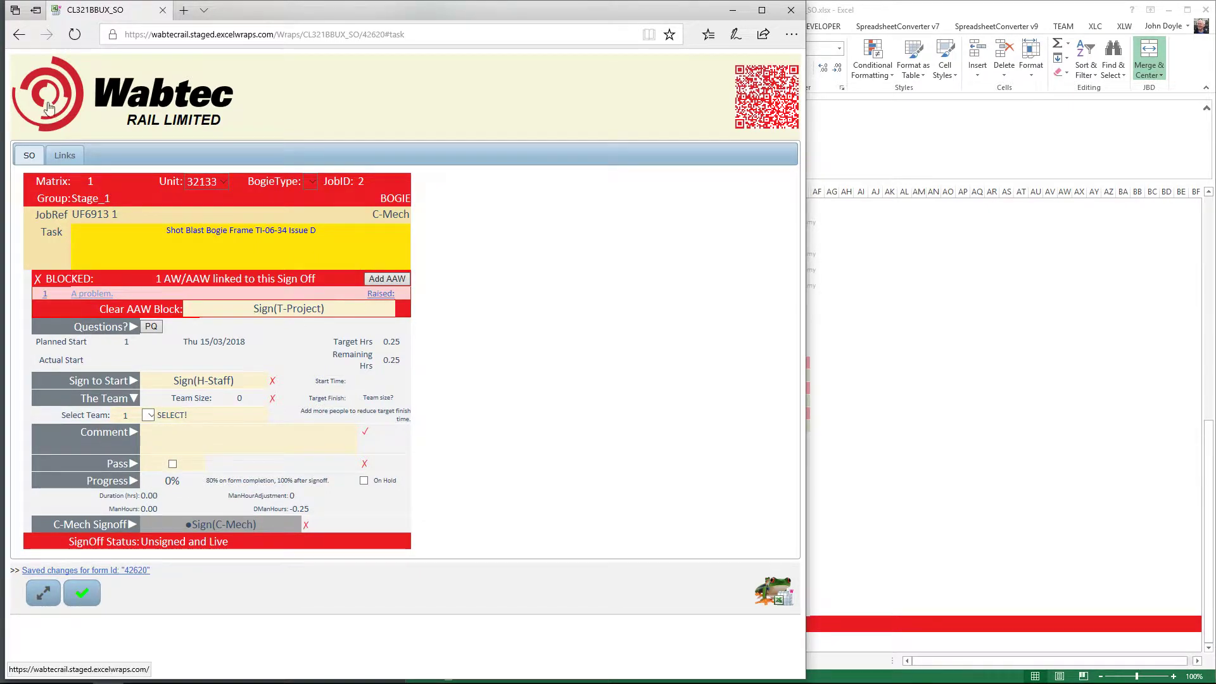
click(19, 36)
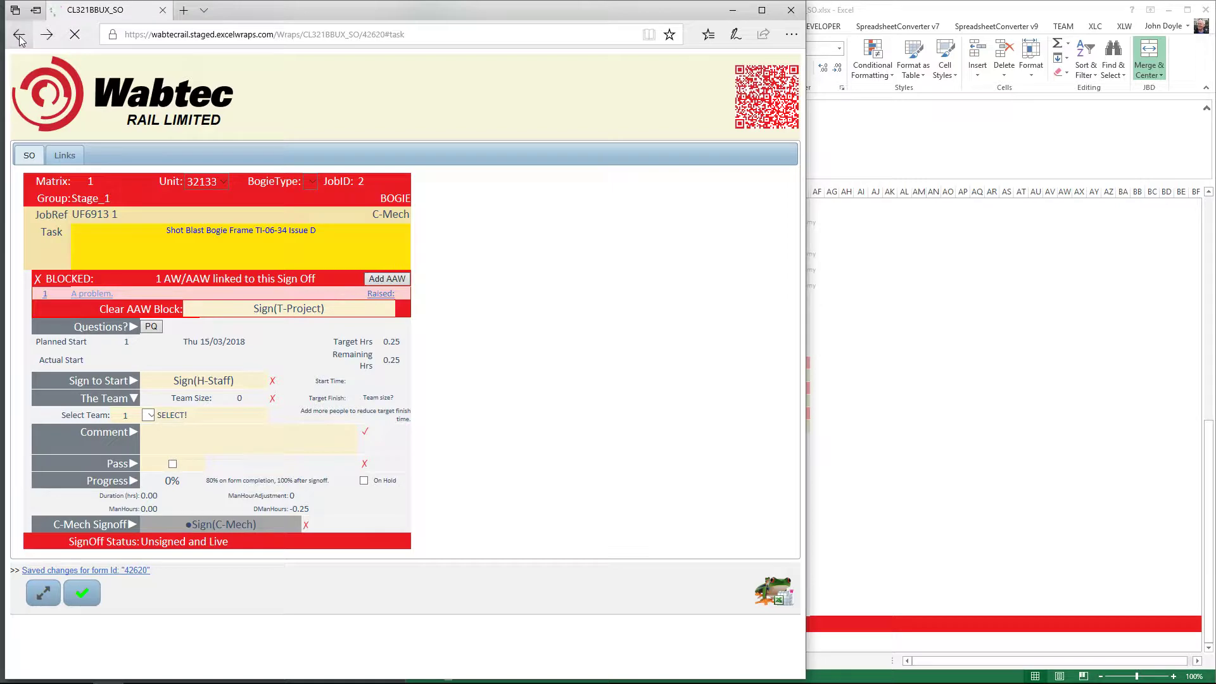
Switch to CL321BBUX_JM_1 and inspect job 18's ModLevel setting on the WorkScope sheet
click(949, 428)
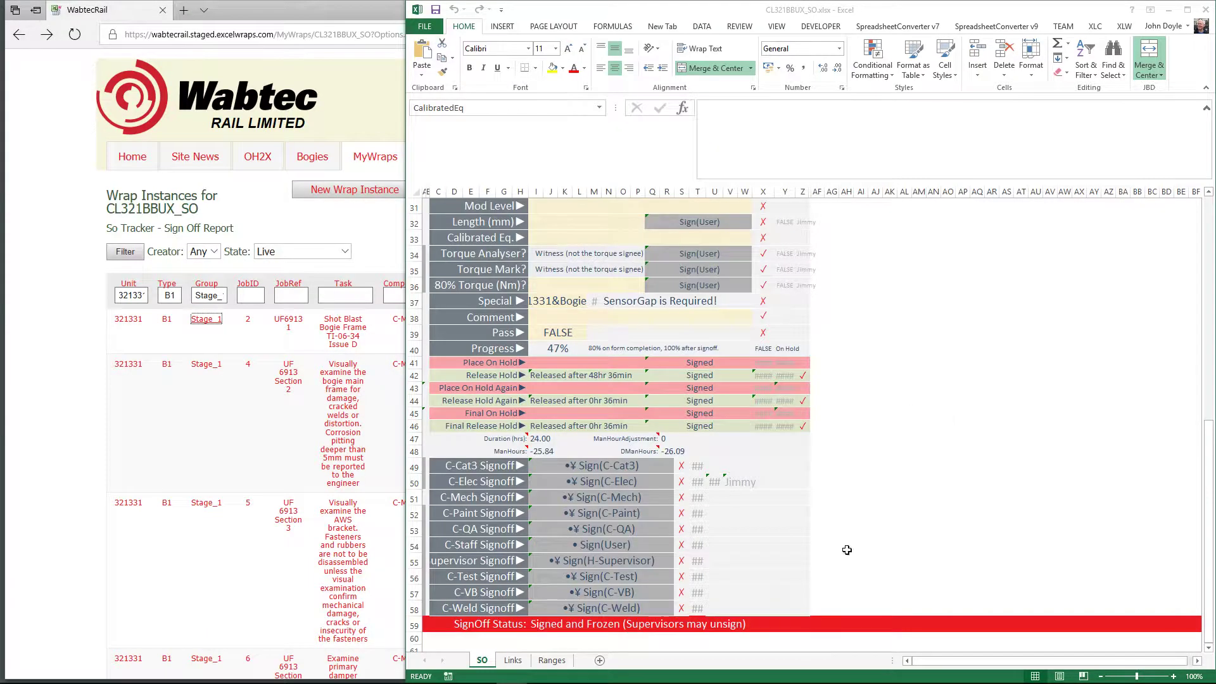
mouse_move(513, 671)
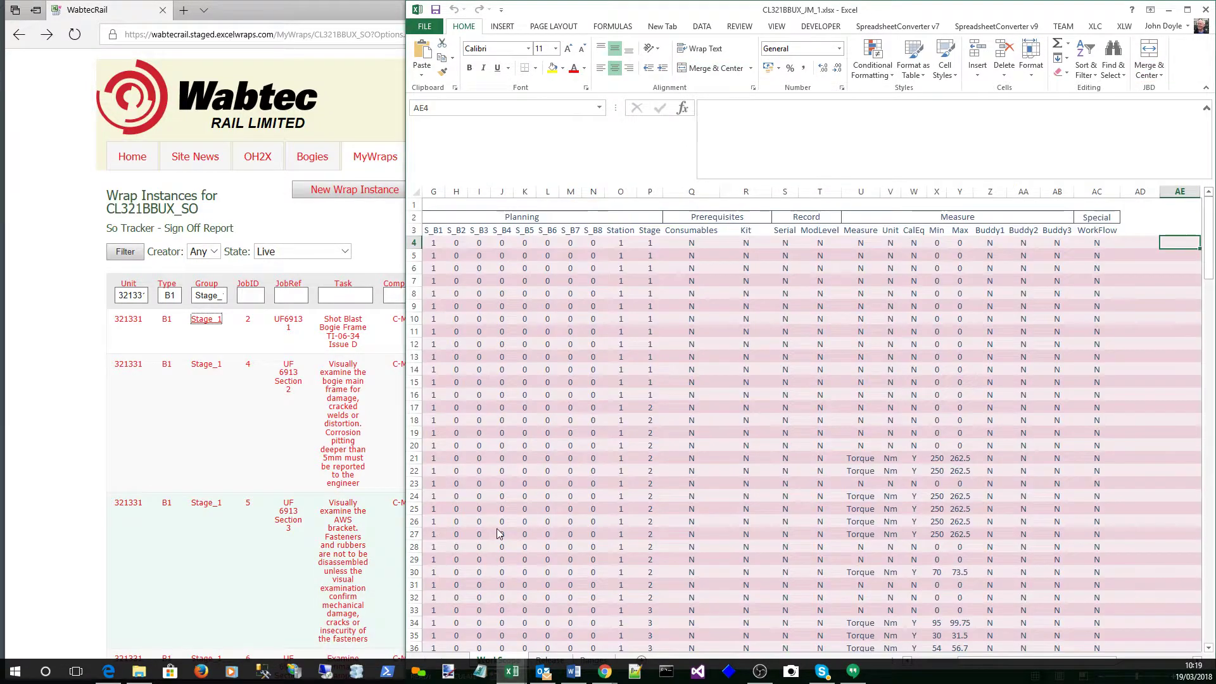
click(376, 638)
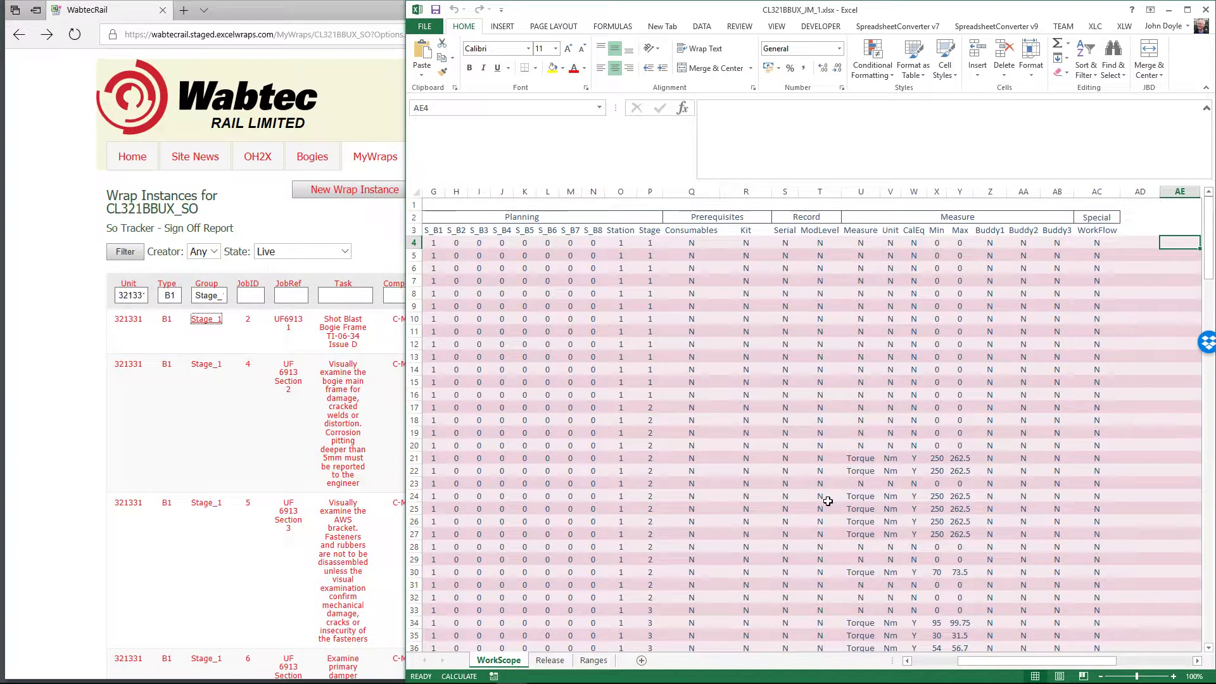
click(825, 459)
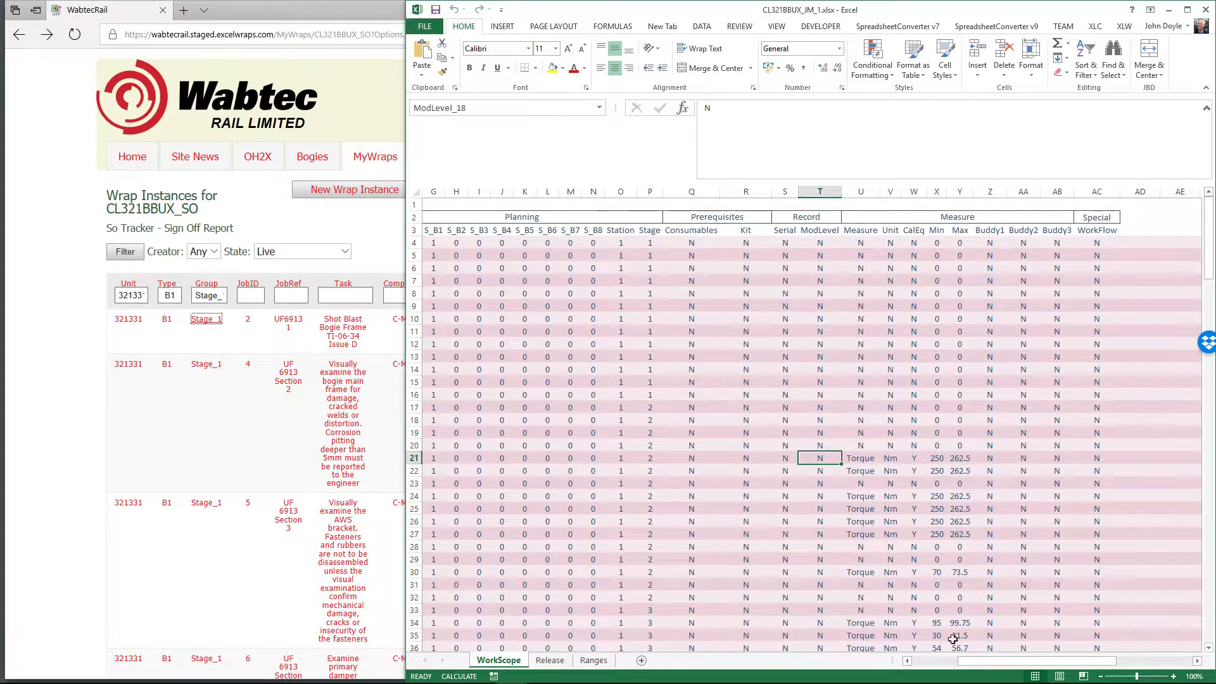
drag(959, 660, 892, 658)
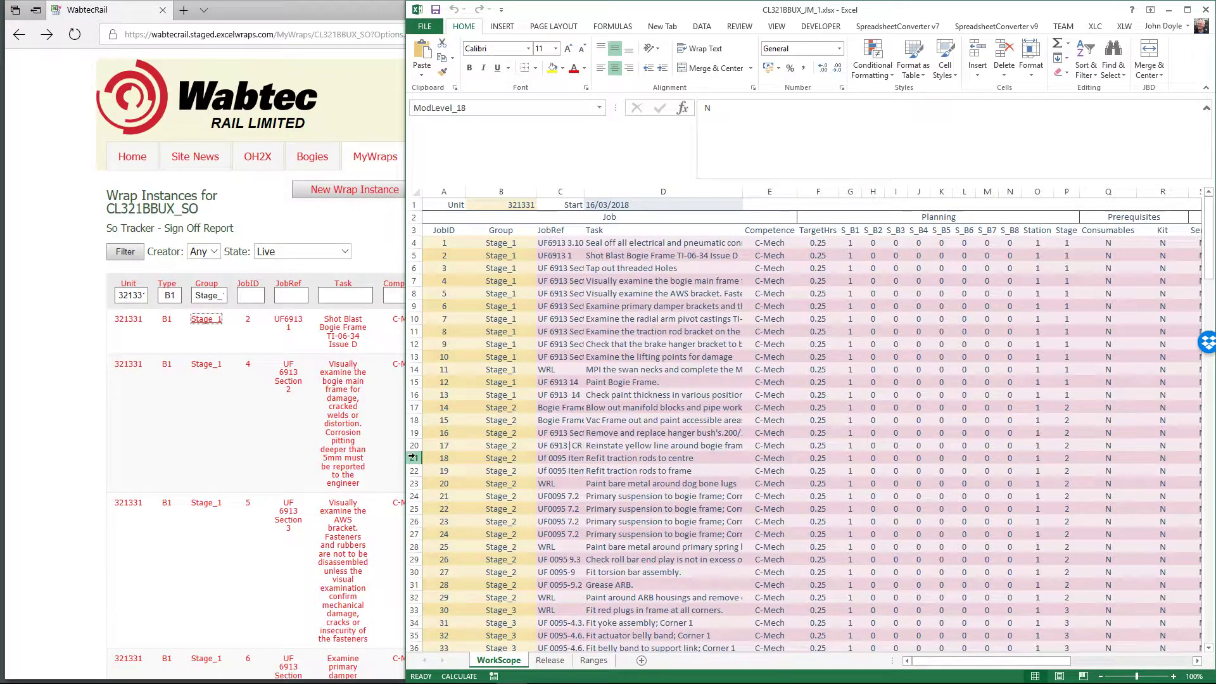
Return to the ExcelWraps Sign-Off Report listing unit 321331's Stage_1 jobs
click(68, 405)
scroll(190, 393, down, 15)
scroll(290, 412, up, 5)
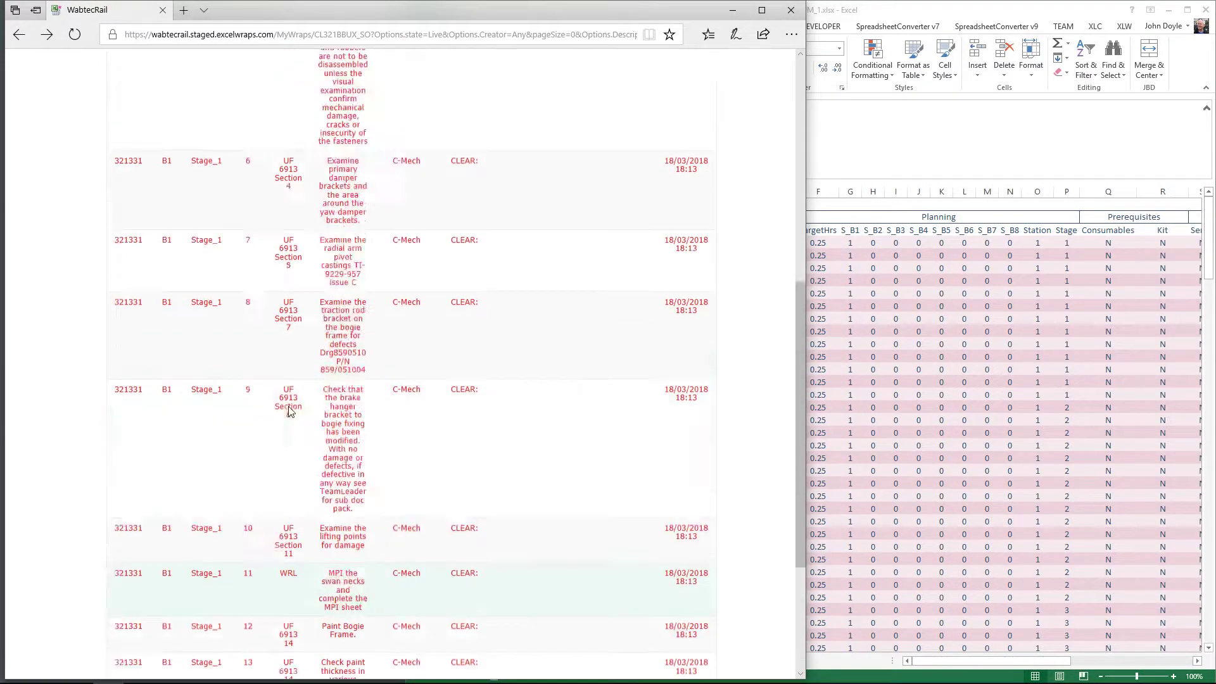
Open bogie B1's Stage_2 jobs and the 'Refit traction rods to frame' sign-off form
scroll(289, 410, up, 10)
click(19, 34)
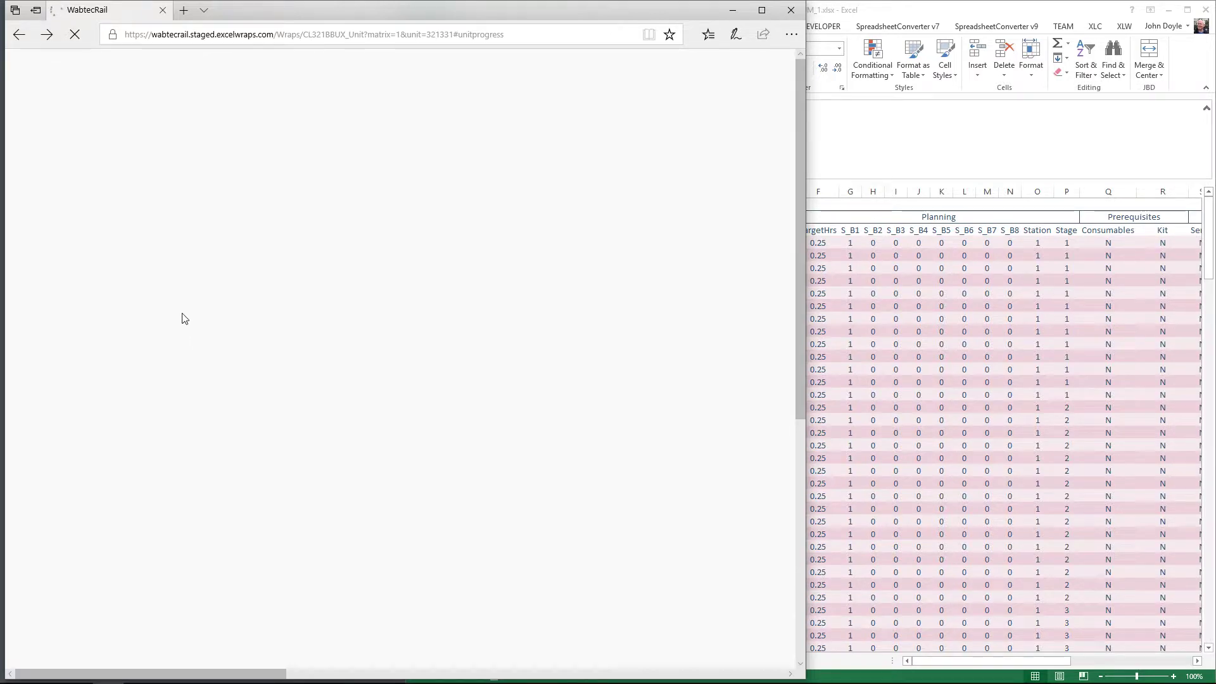
key(alt+Tab)
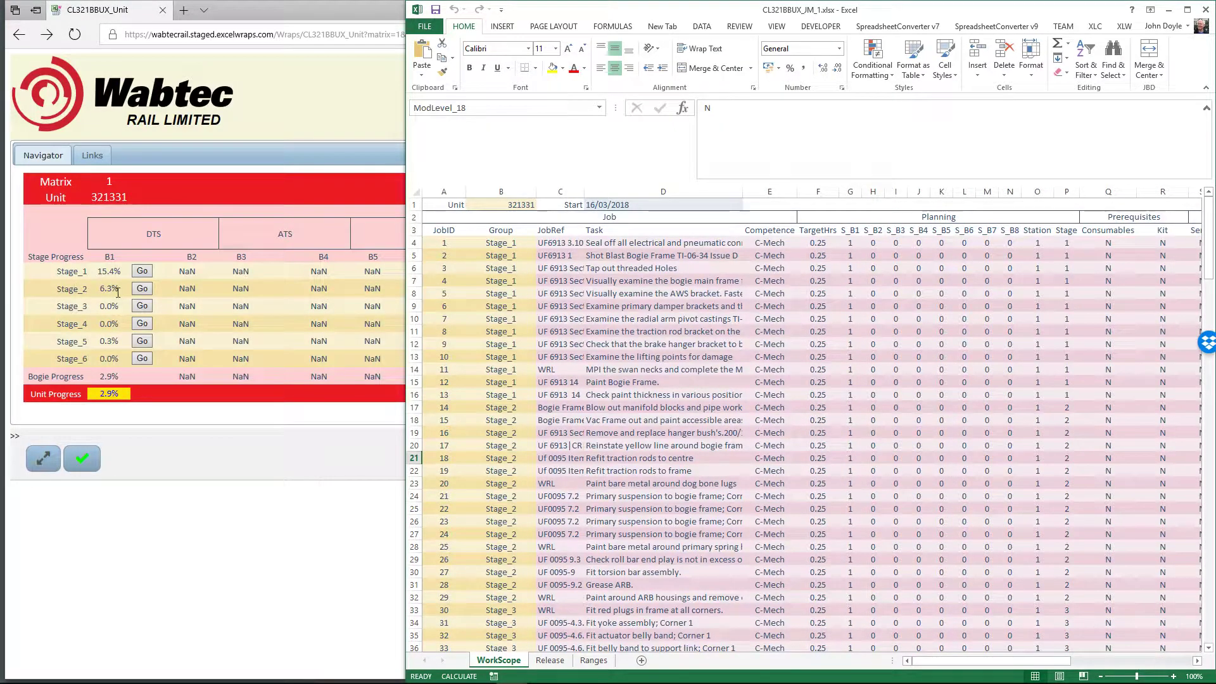
click(118, 293)
click(142, 288)
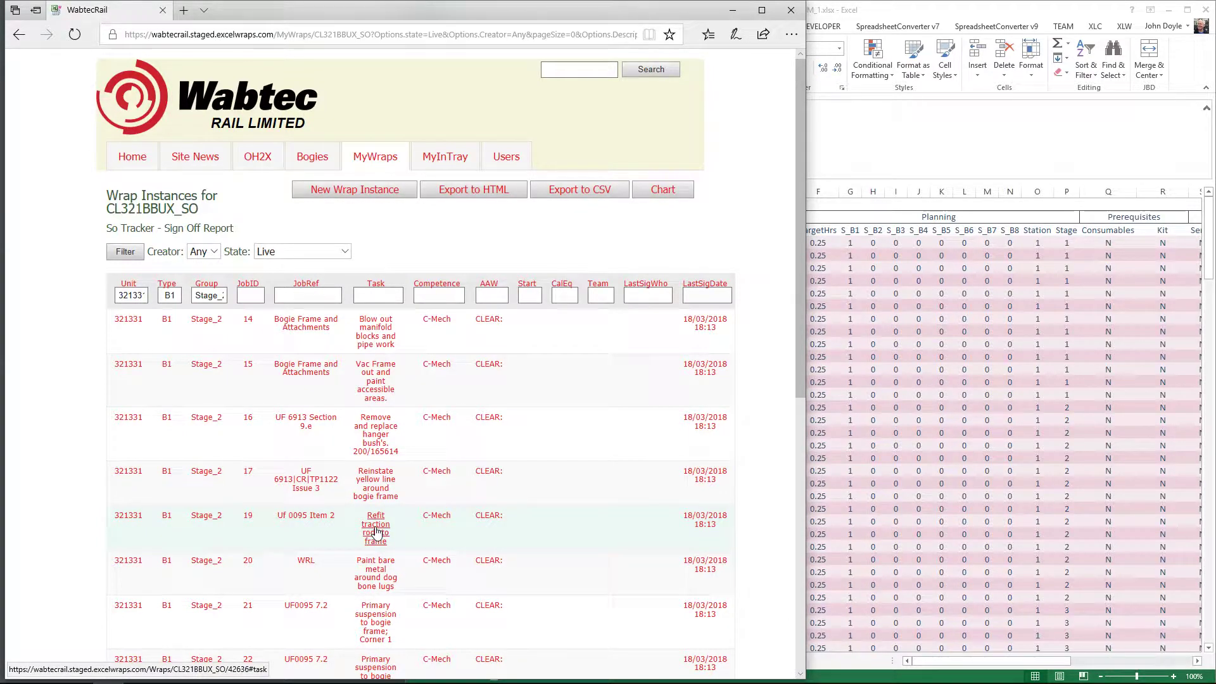
click(376, 531)
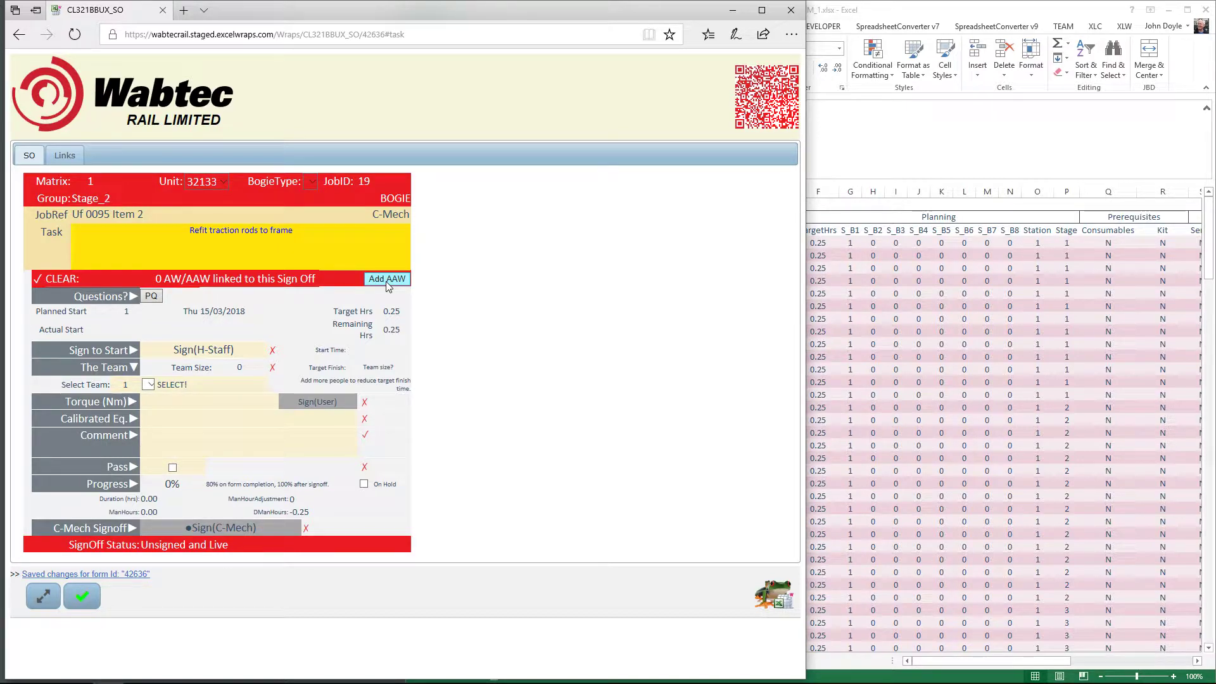
Sign job 19 to start as H-Staff with the account password, retrying after a 404 error
click(207, 350)
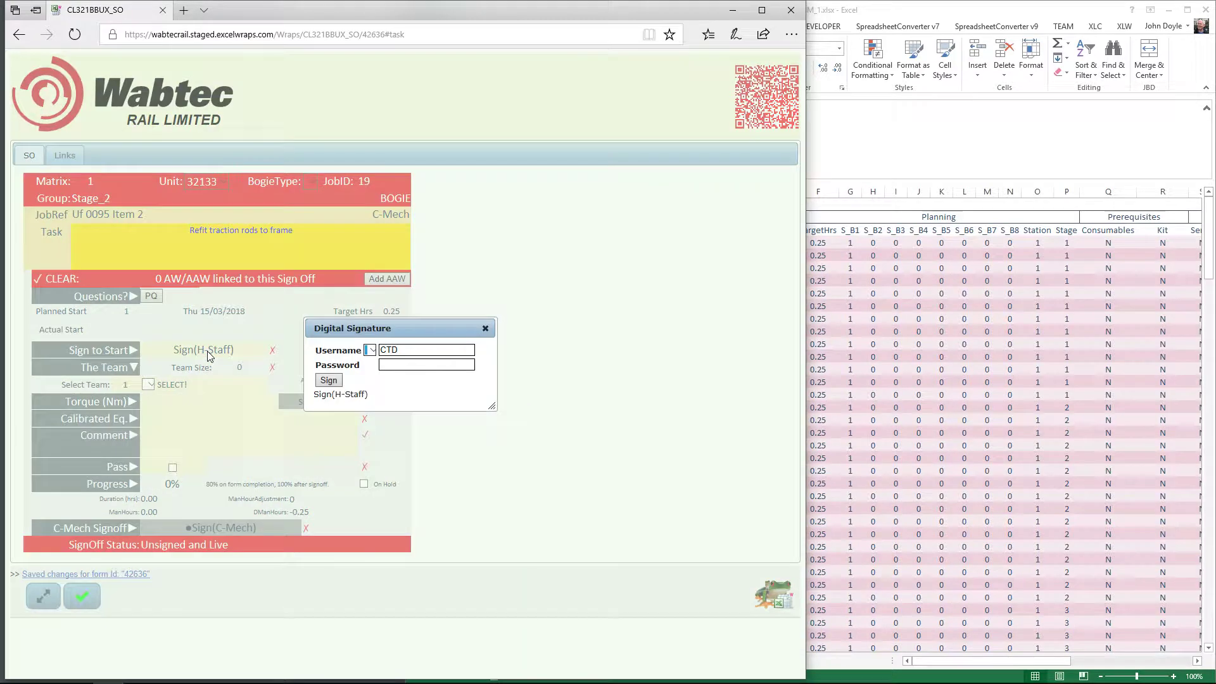
click(426, 365)
text(*********)
click(331, 382)
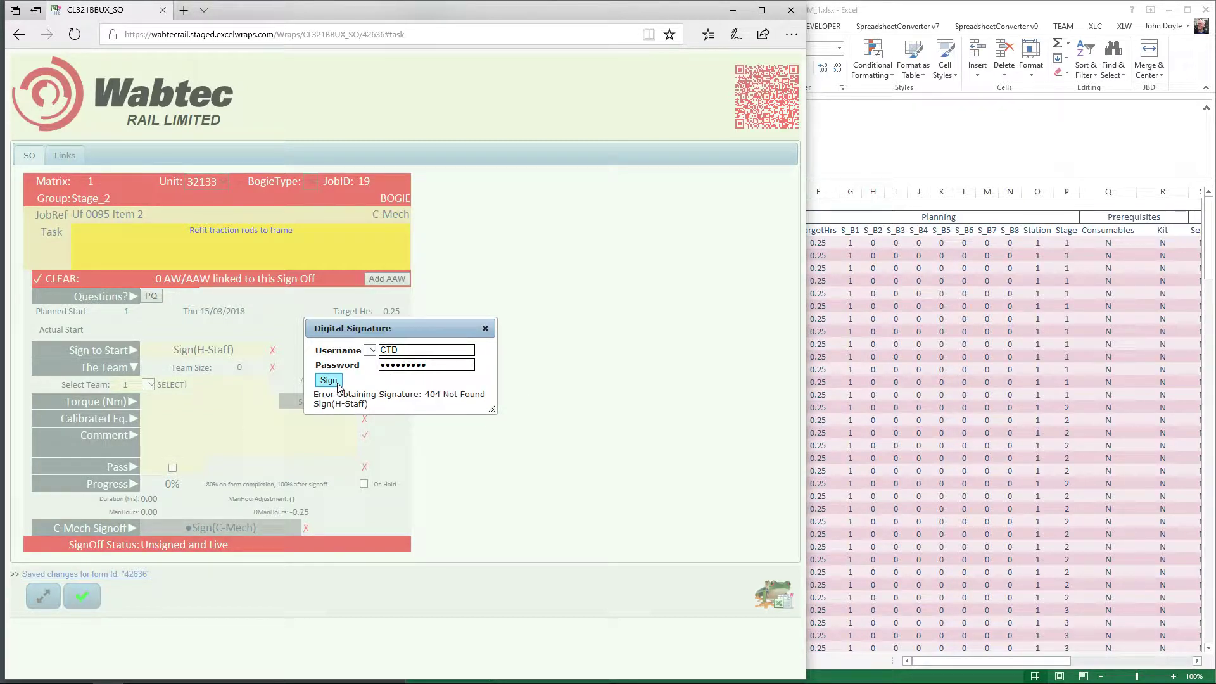
double_click(447, 365)
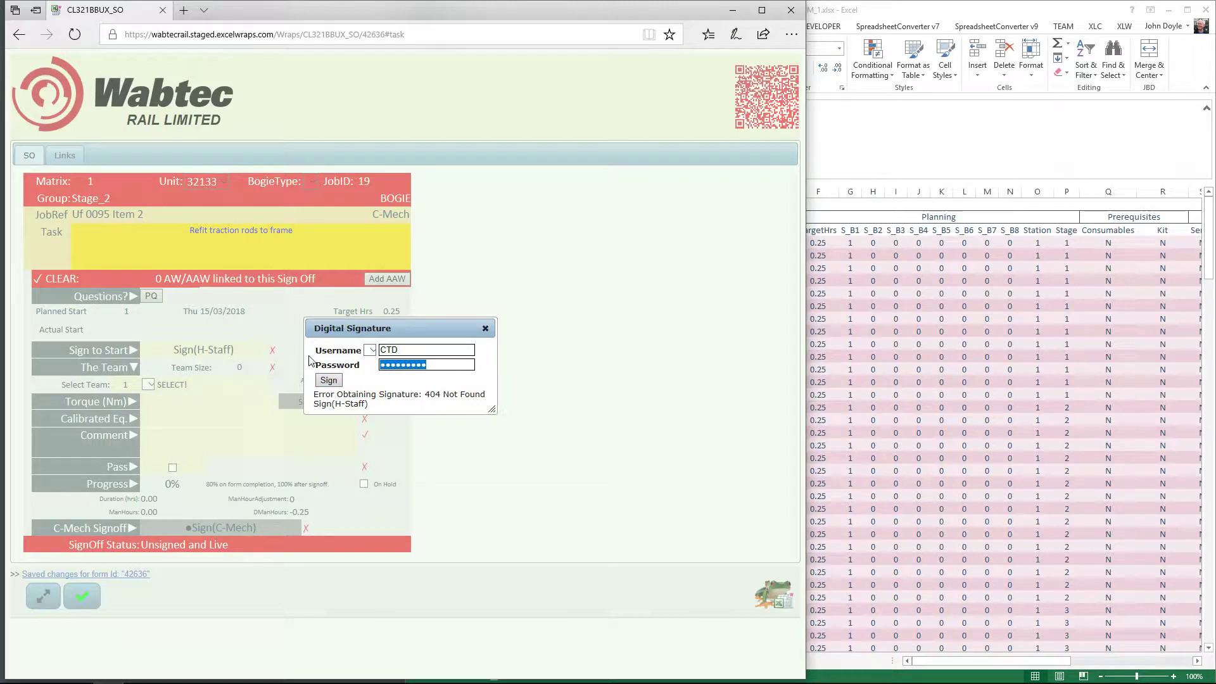
text(********)
click(329, 381)
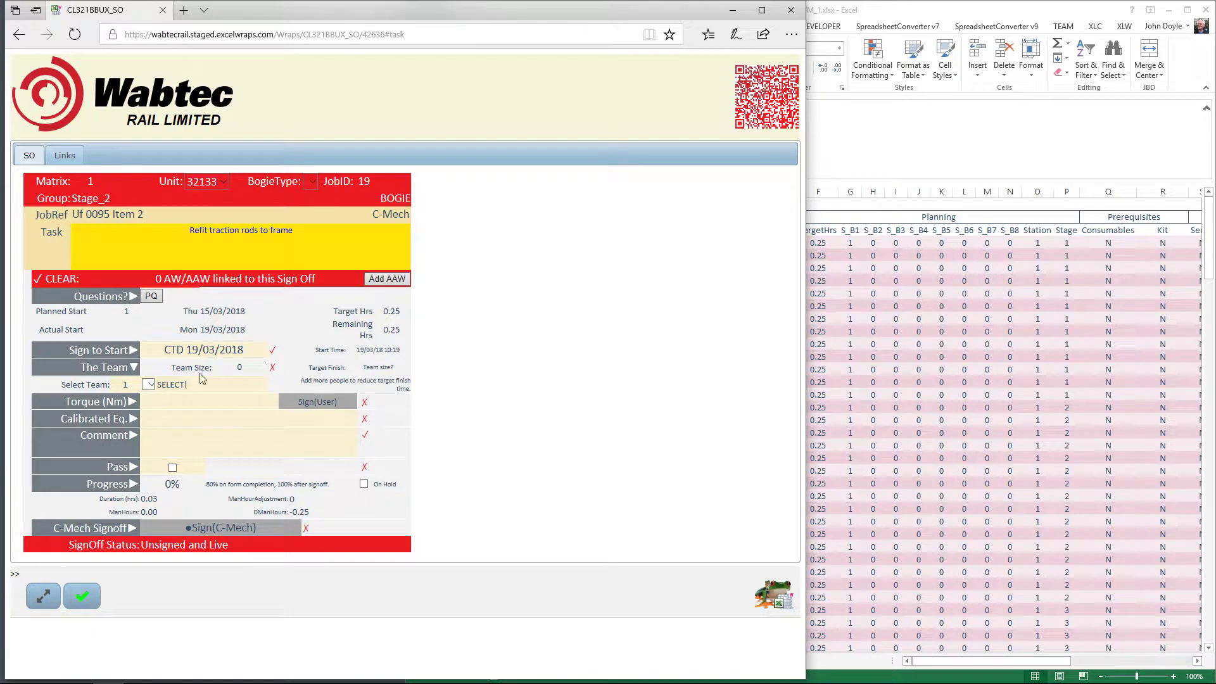
Add the other listed person to job 19's team from the Select Team list
click(149, 385)
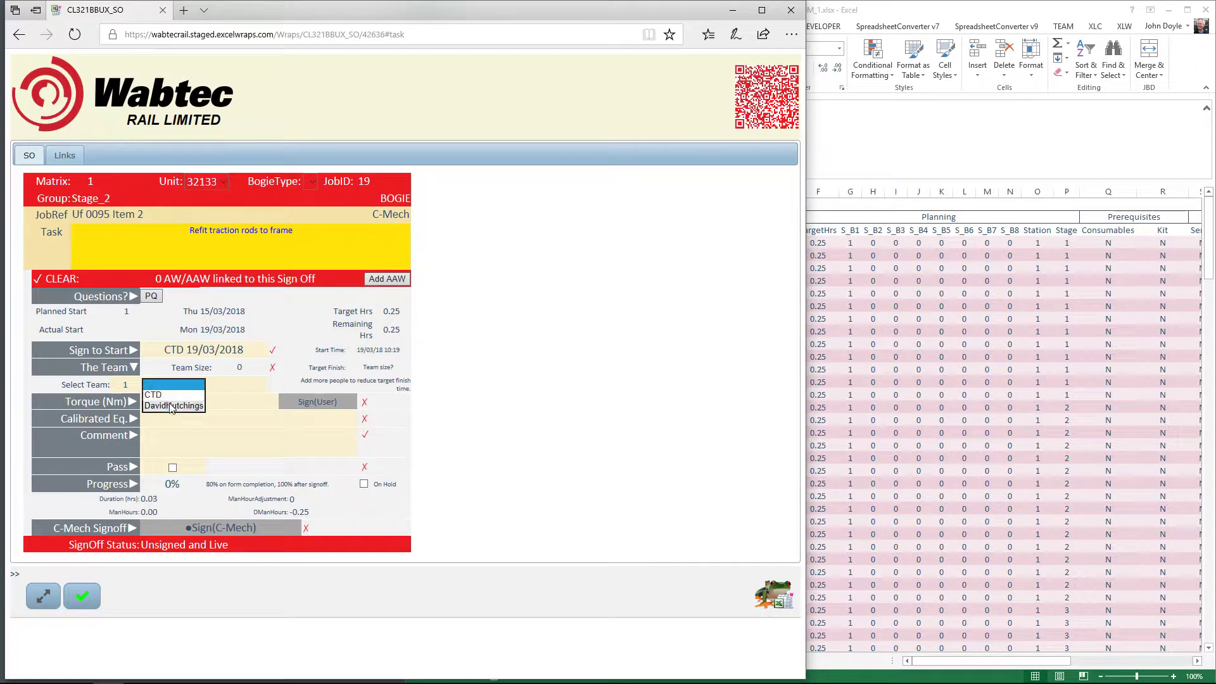
click(171, 406)
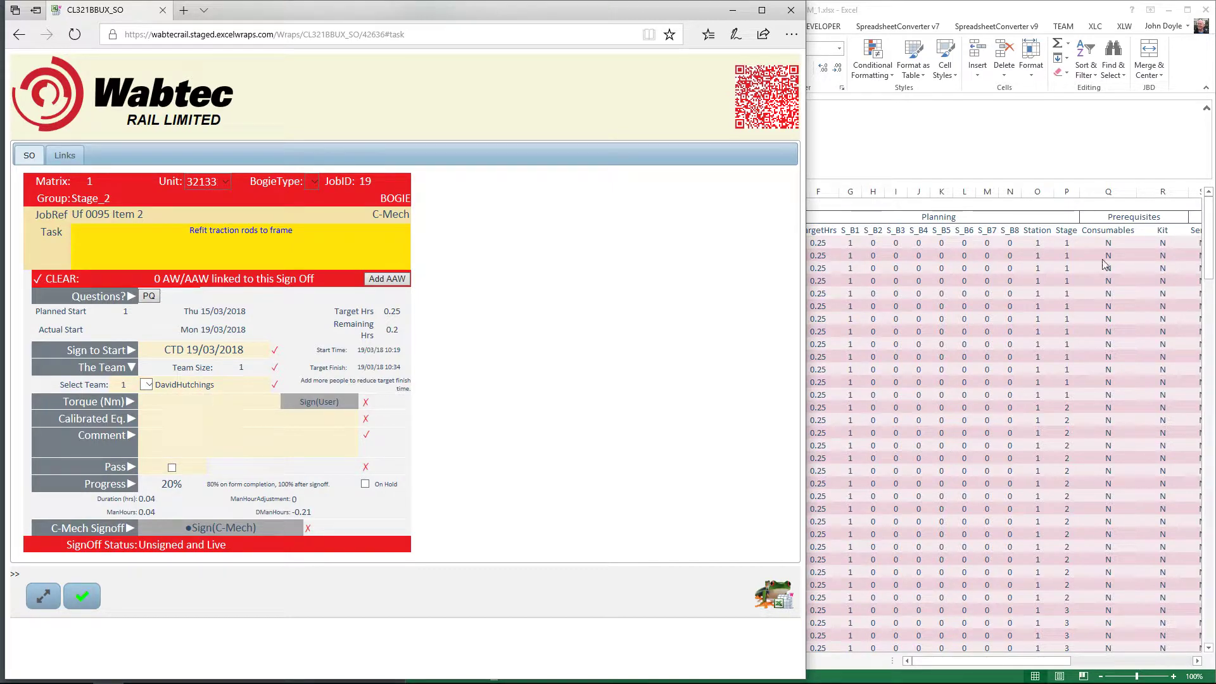
Check job 19's WorkScope row in Excel for its required torque of 250–262.5 Nm
click(1146, 557)
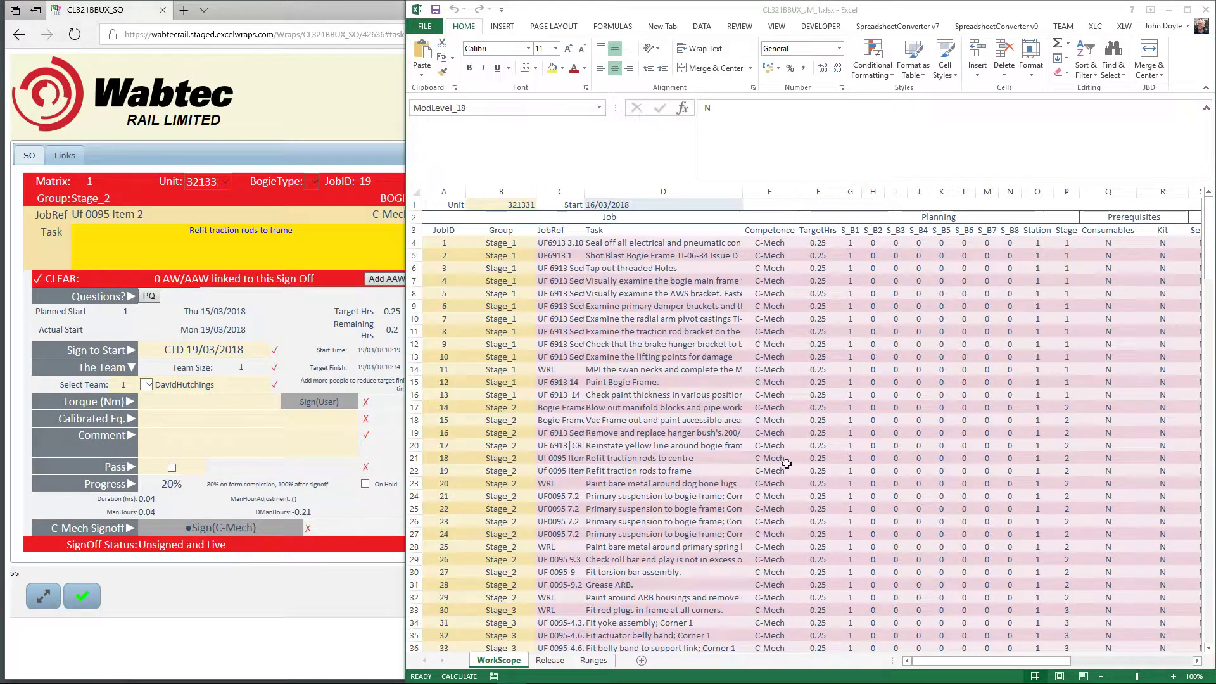
click(546, 470)
click(621, 470)
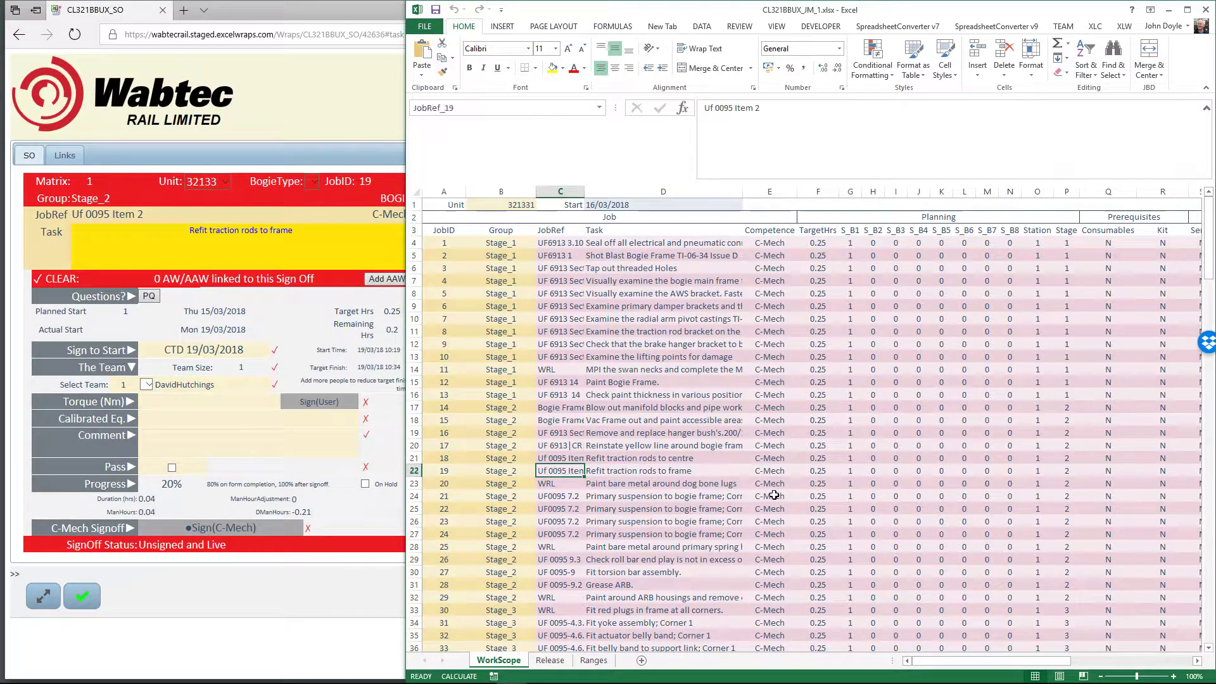
key(Right)
key(Right)
key(Right)
key(Right)
key(Right)
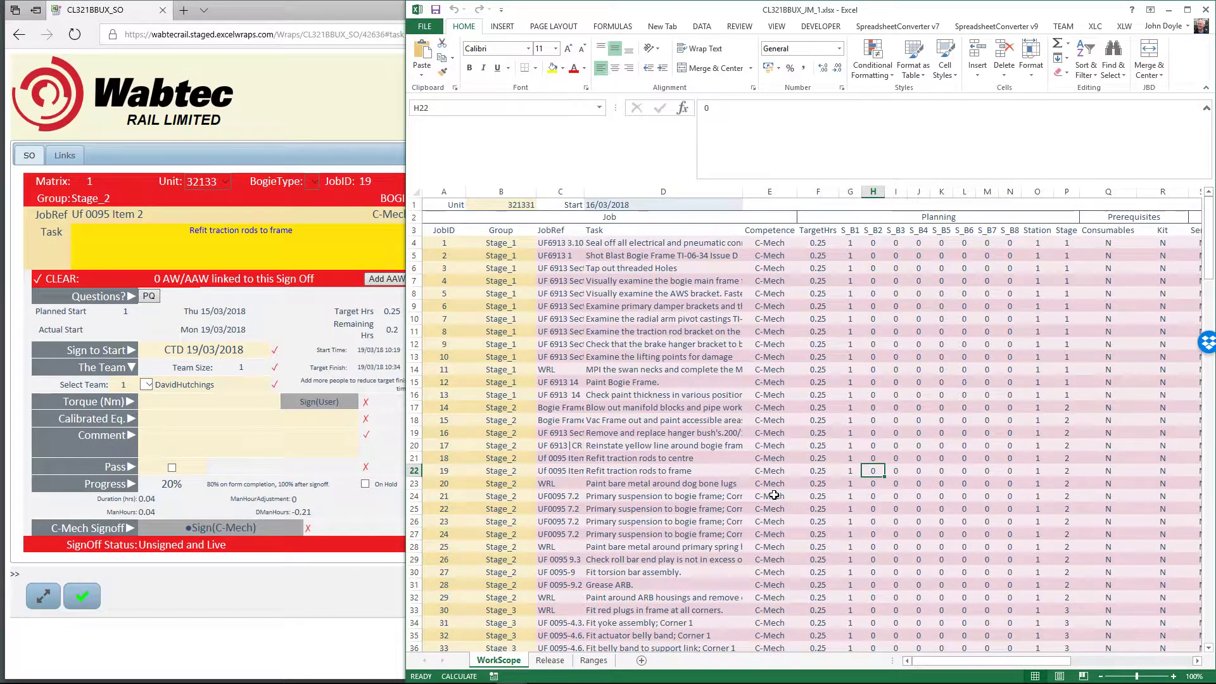
key(Right)
key(Right)
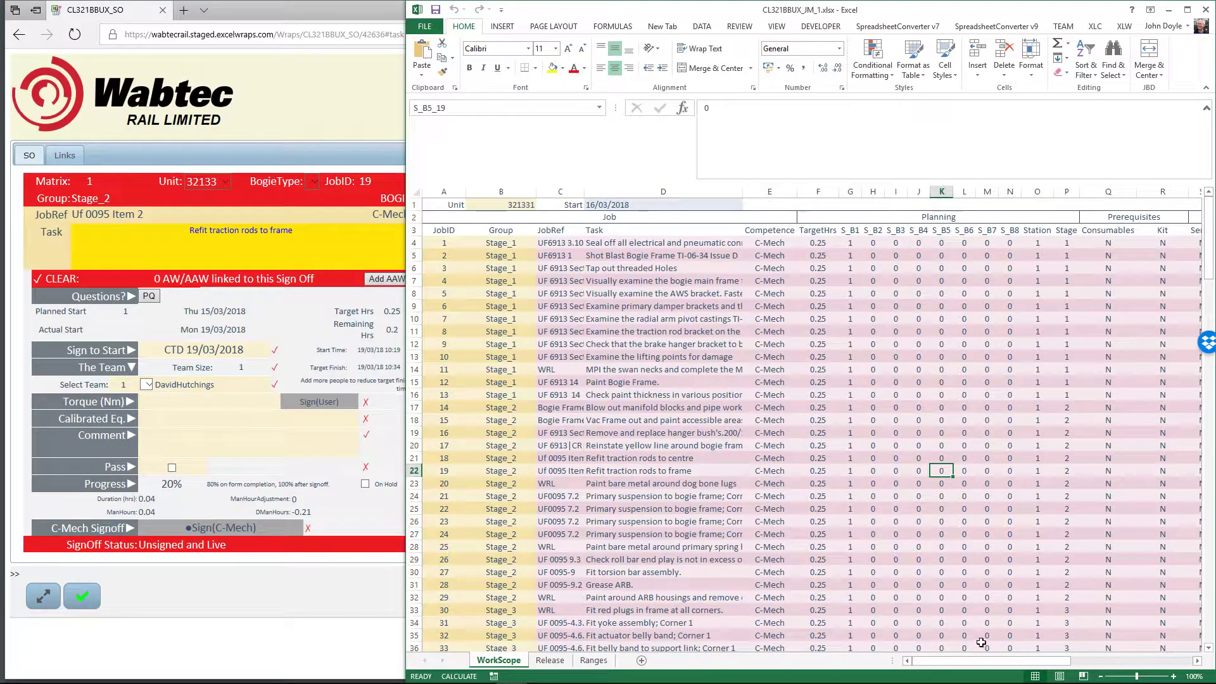
drag(981, 665, 1028, 659)
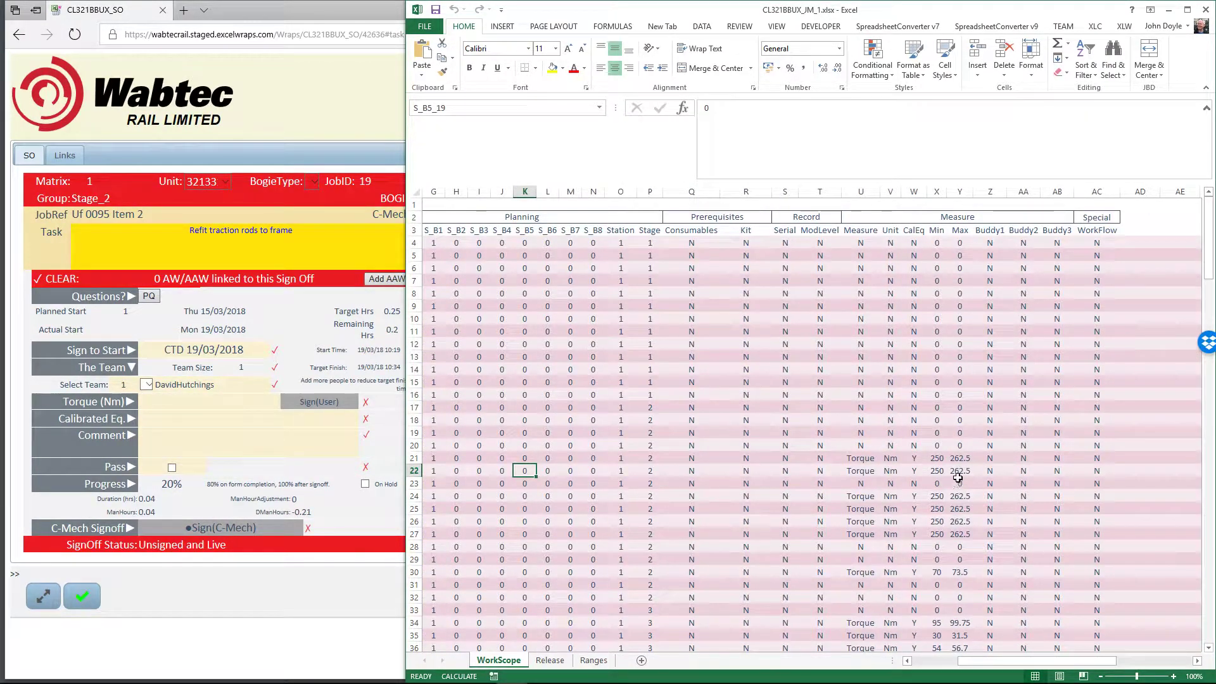
click(197, 403)
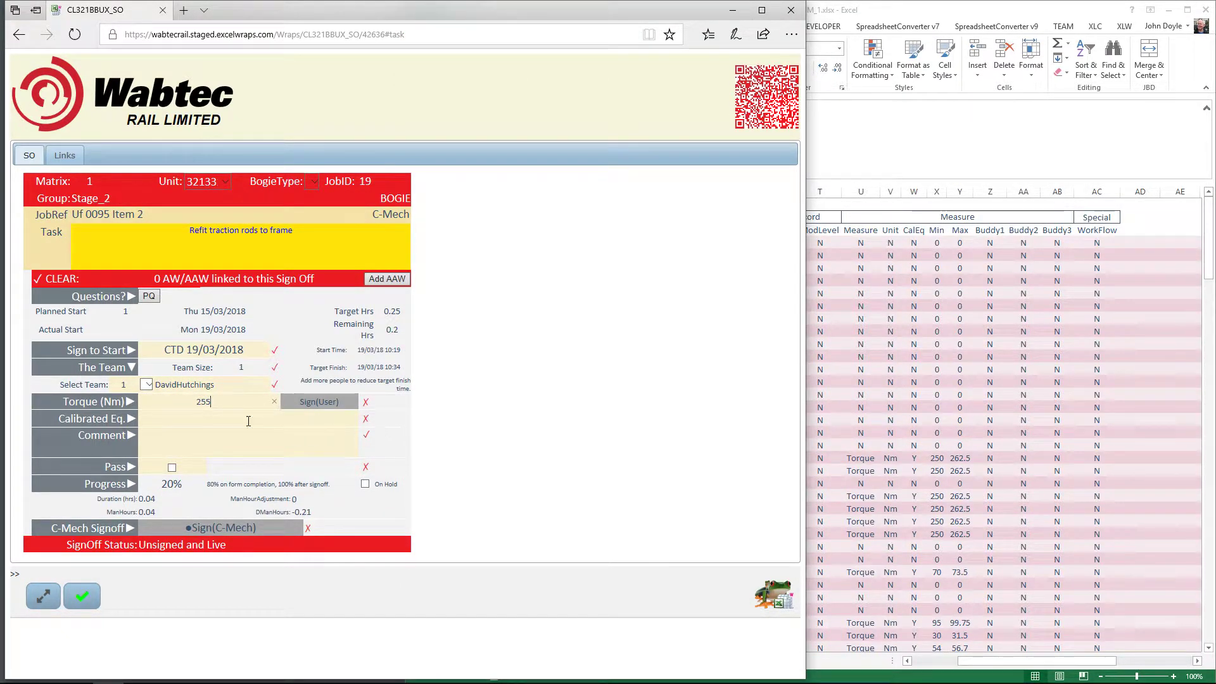
Change the Torque (Nm) reading to 150, then correct it back to 255
click(276, 438)
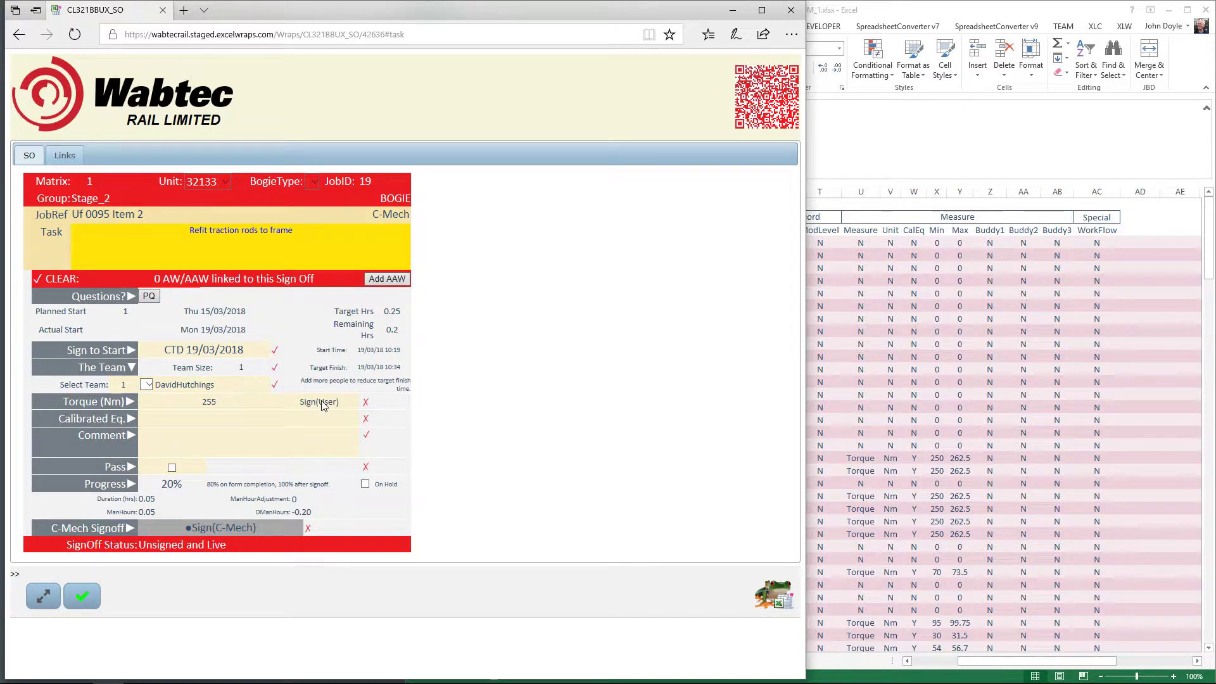
drag(224, 400, 158, 405)
text(150)
click(305, 403)
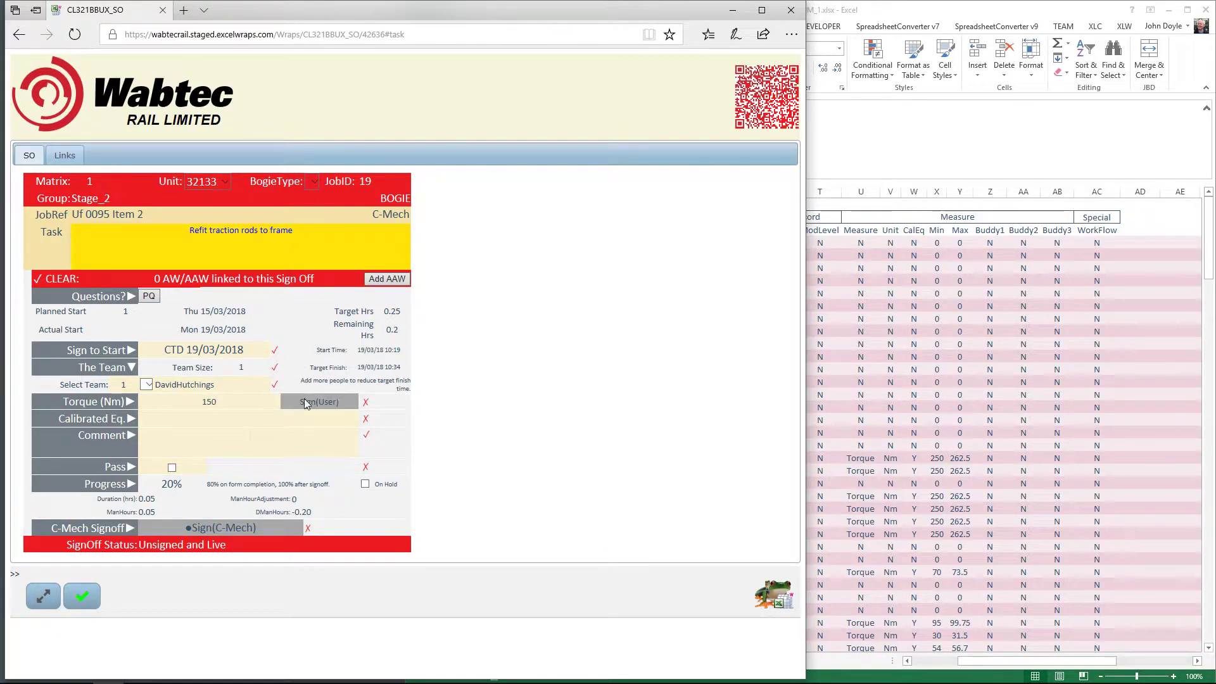
double_click(203, 399)
text(255)
click(272, 415)
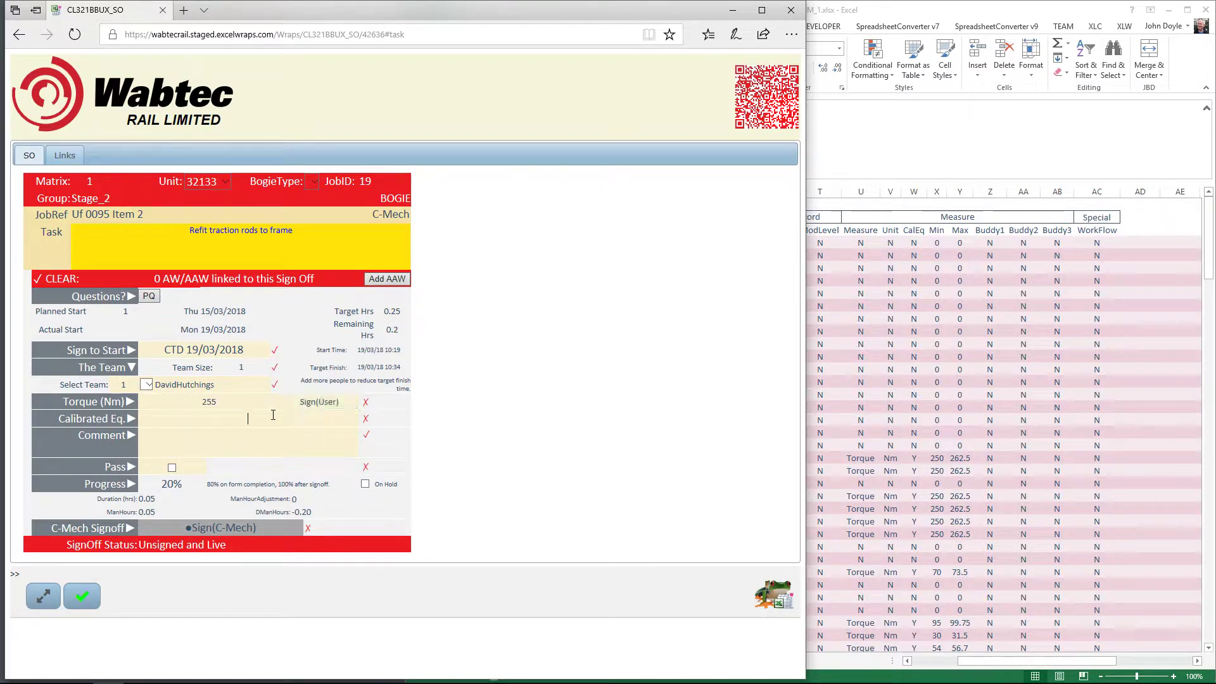
Sign off the 255 Nm torque reading with the user's password, raising progress to 40%
click(320, 403)
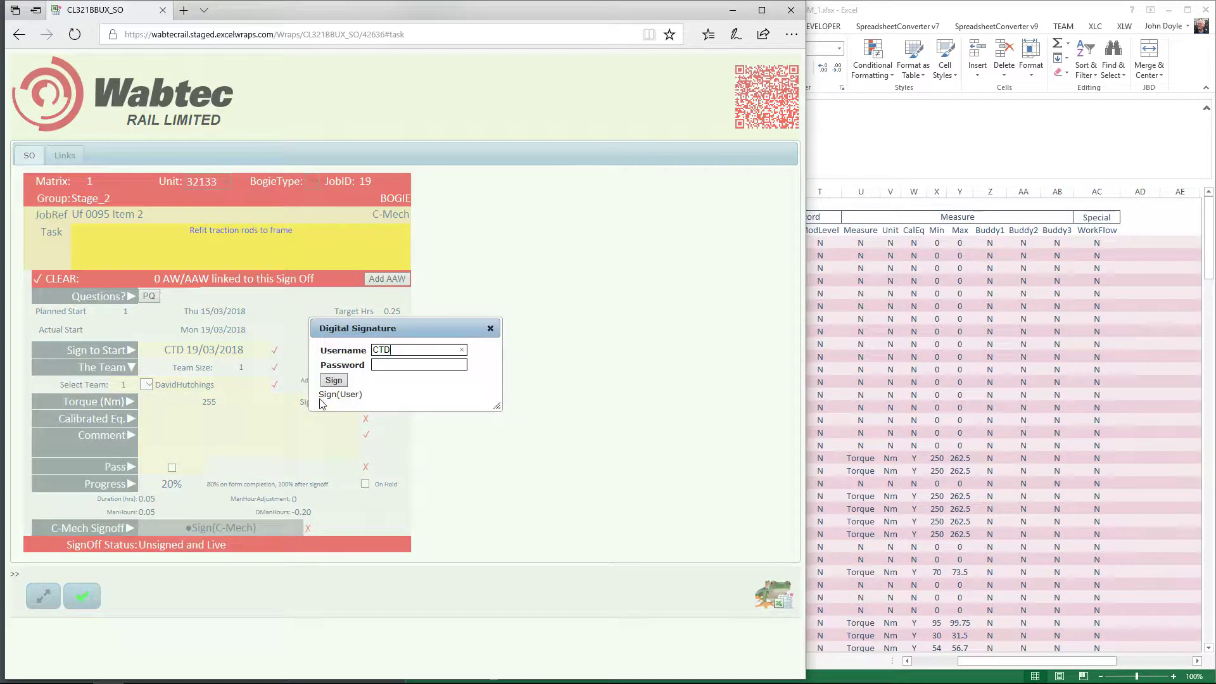
click(380, 367)
text(•)
click(333, 380)
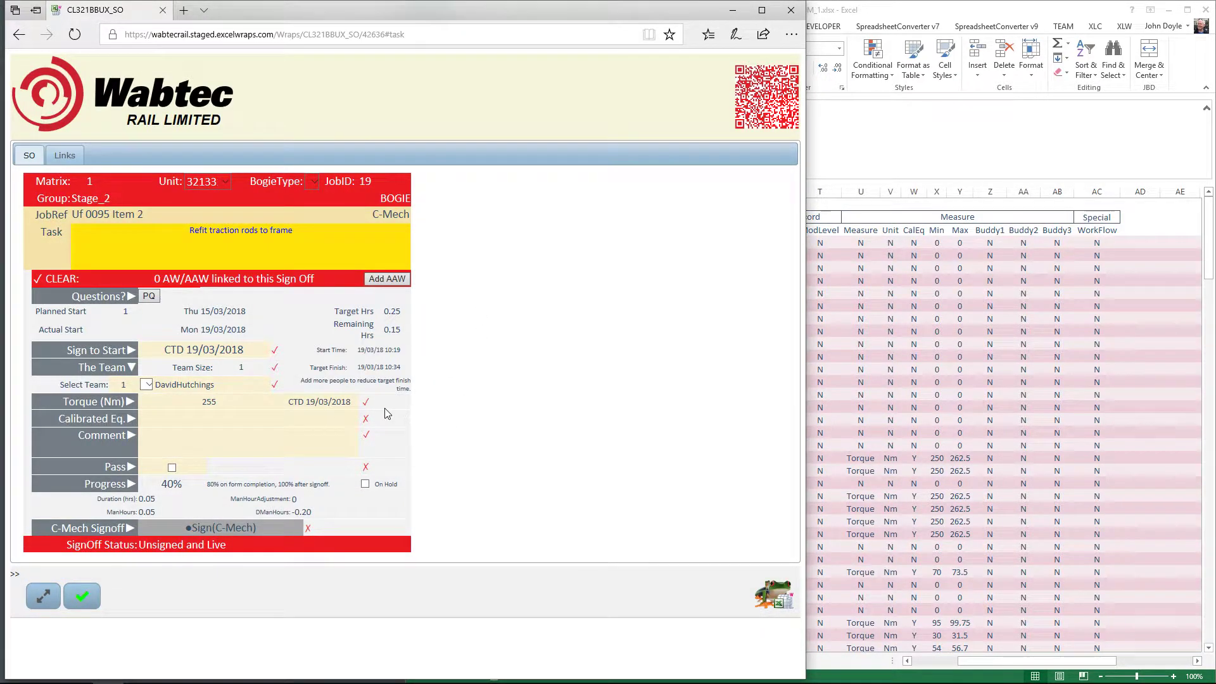
Replace the stray characters in Calibrated Eq. with 12345, leaving Pass unticked after toggling it
click(312, 413)
text(!"£$%)
drag(281, 425, 197, 418)
text(12345)
key(Tab)
click(172, 468)
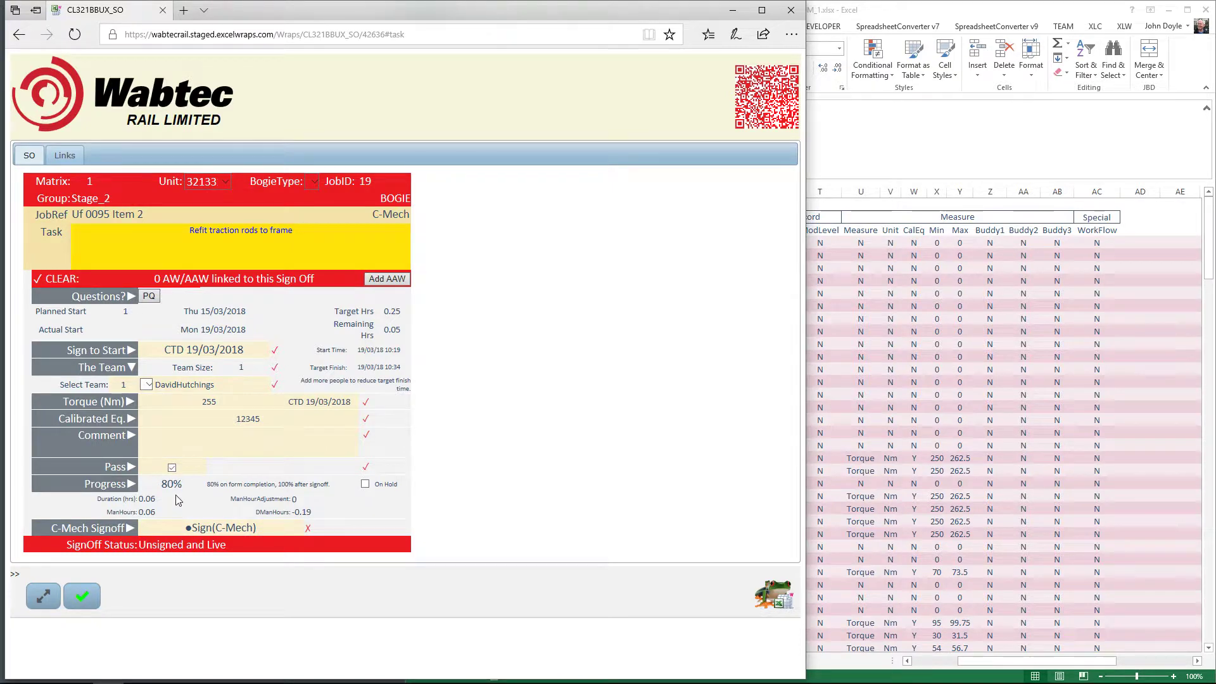
click(173, 468)
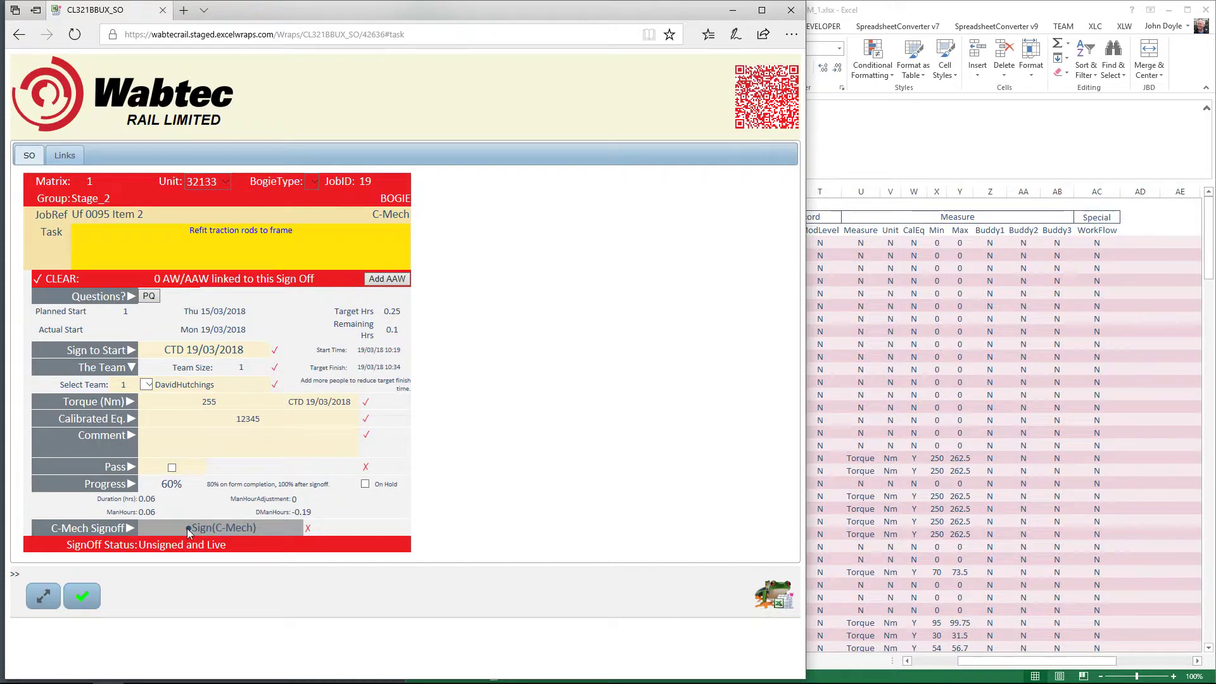
Tick Pass and apply the C-Mech signature with its password, freezing the form at 100%
click(172, 467)
click(228, 528)
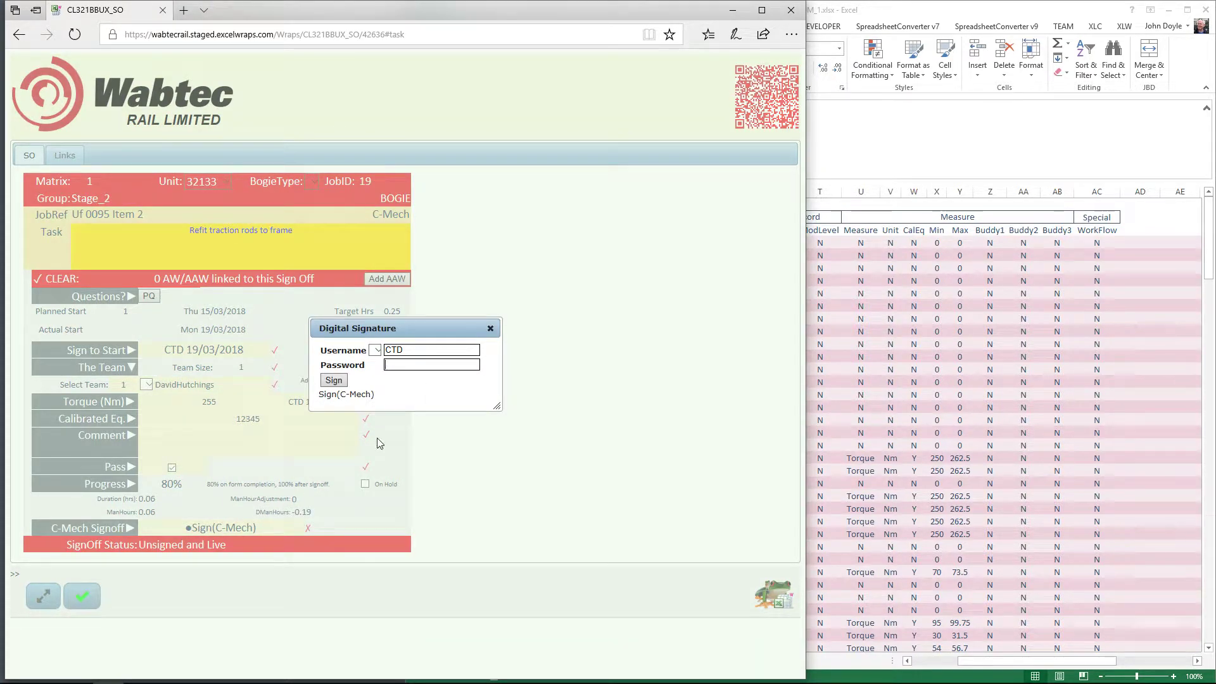
text(********)
click(330, 382)
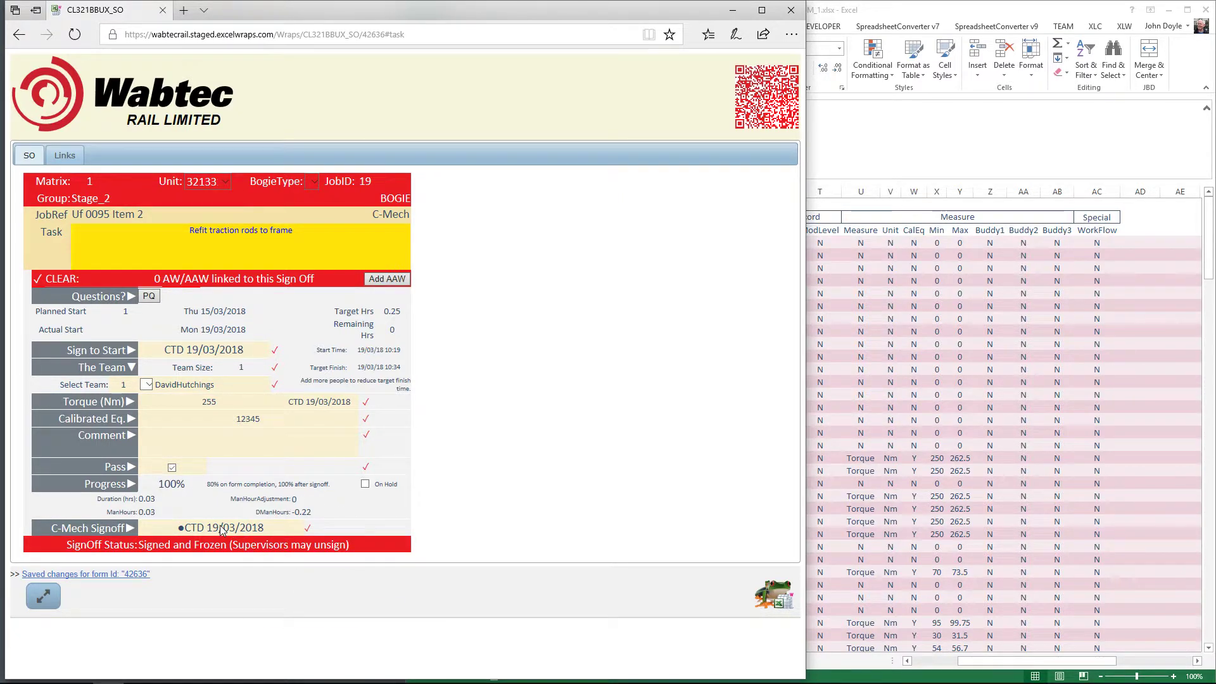
mouse_move(223, 530)
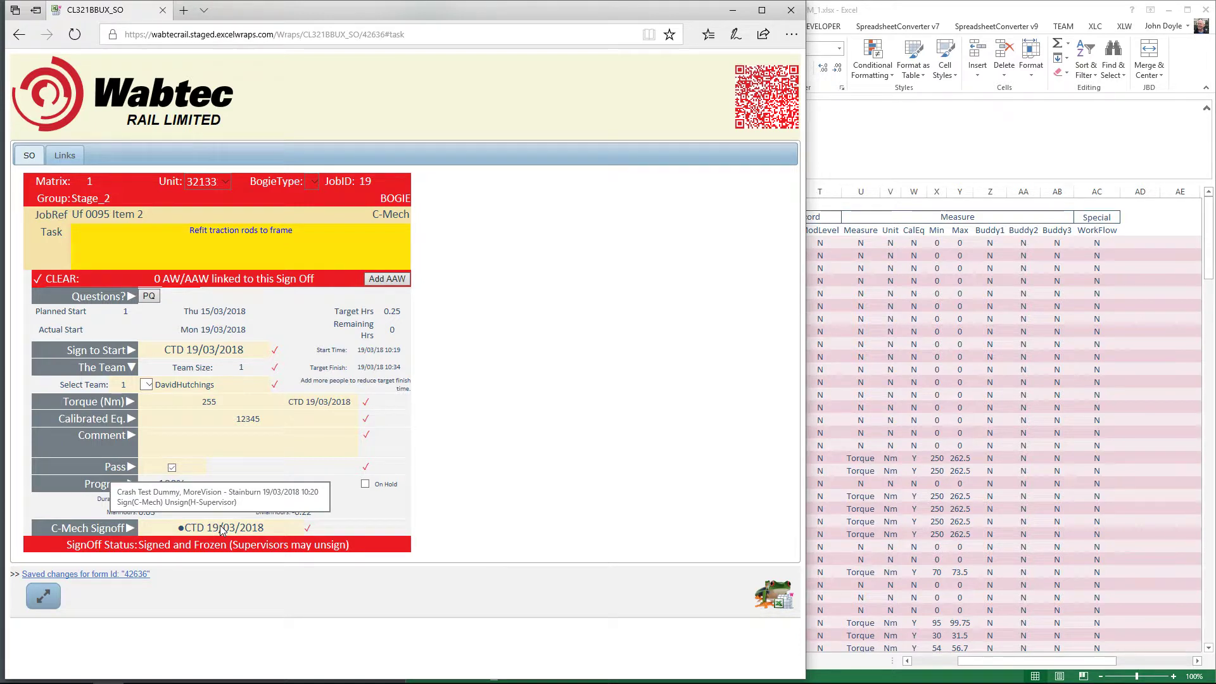
Go back to the CL321BBUX_SO wrap instances list and launch its Chart view
click(26, 33)
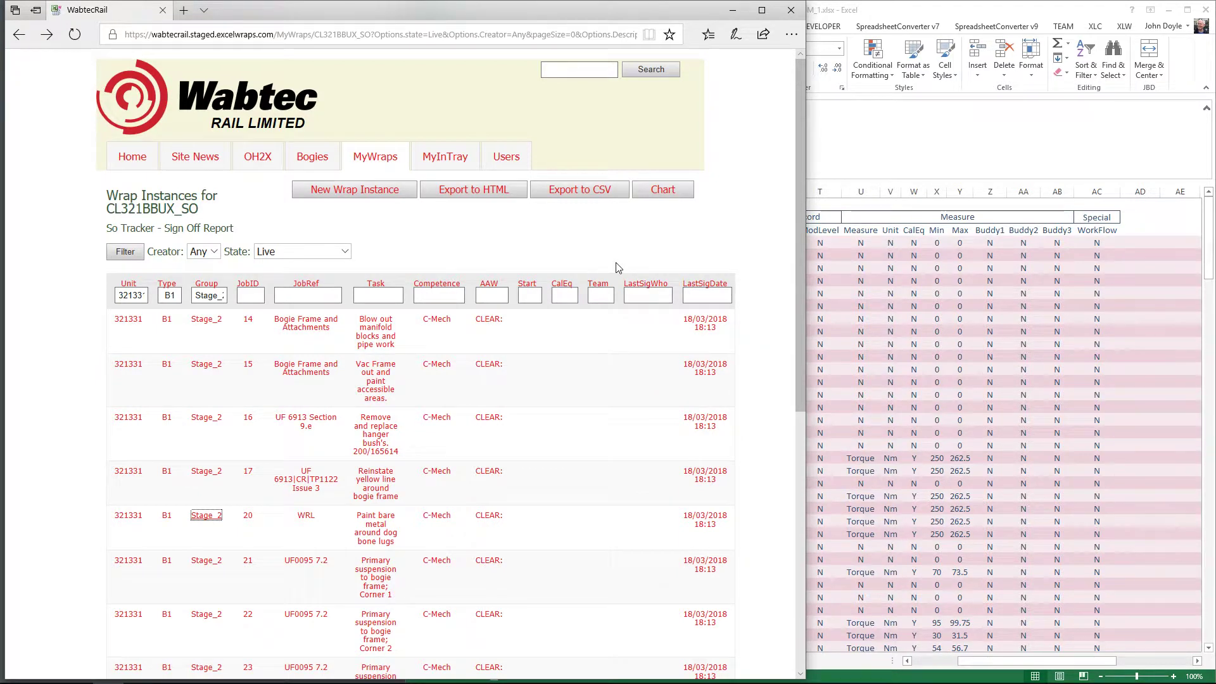
click(664, 197)
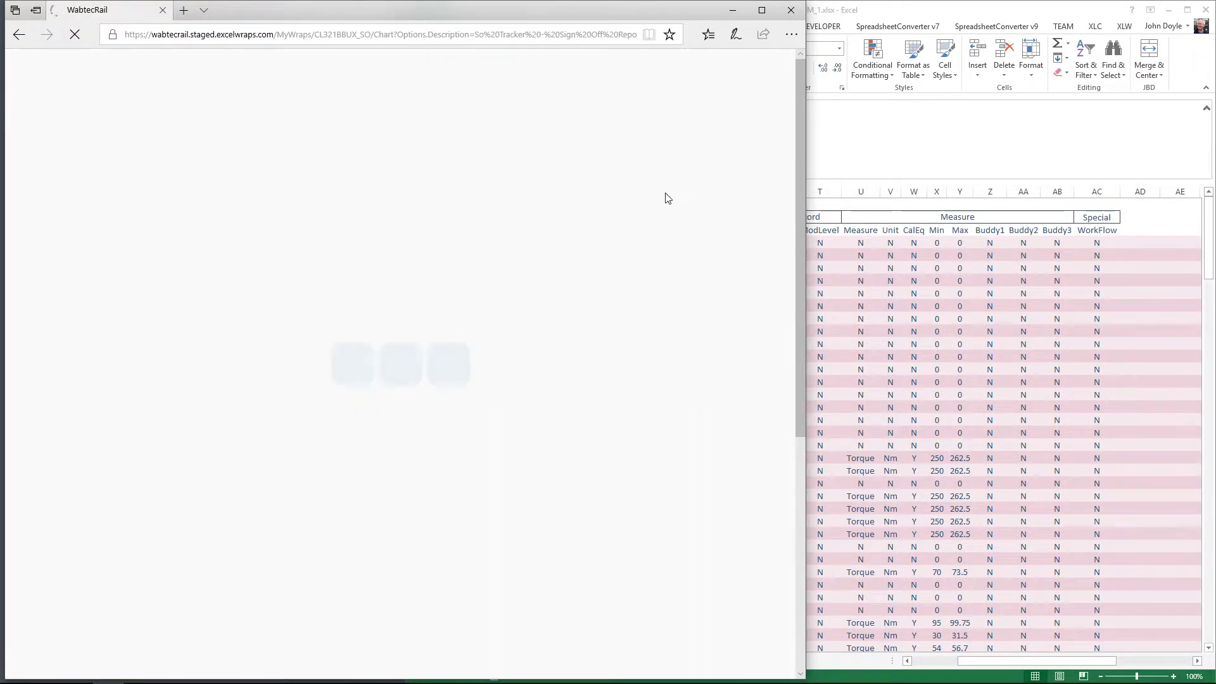
Set the chart's State filter to Any to show job 19's Gantt bar, then return to the table
scroll(414, 397, down, 3)
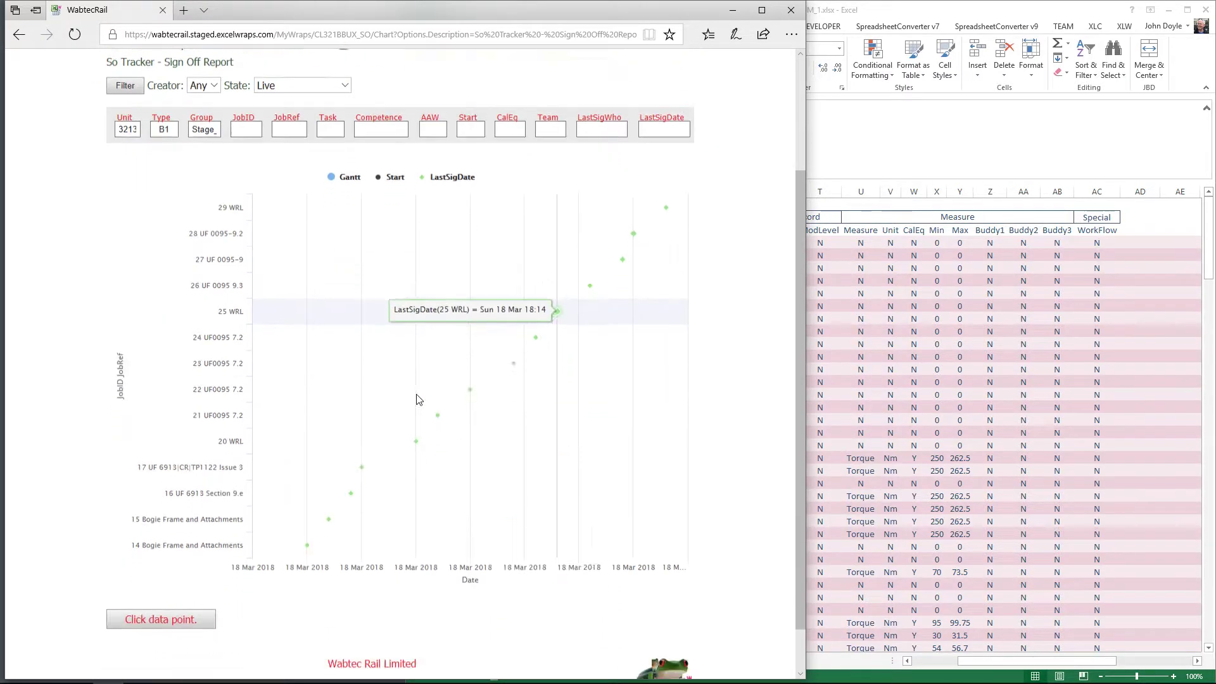
scroll(384, 376, up, 3)
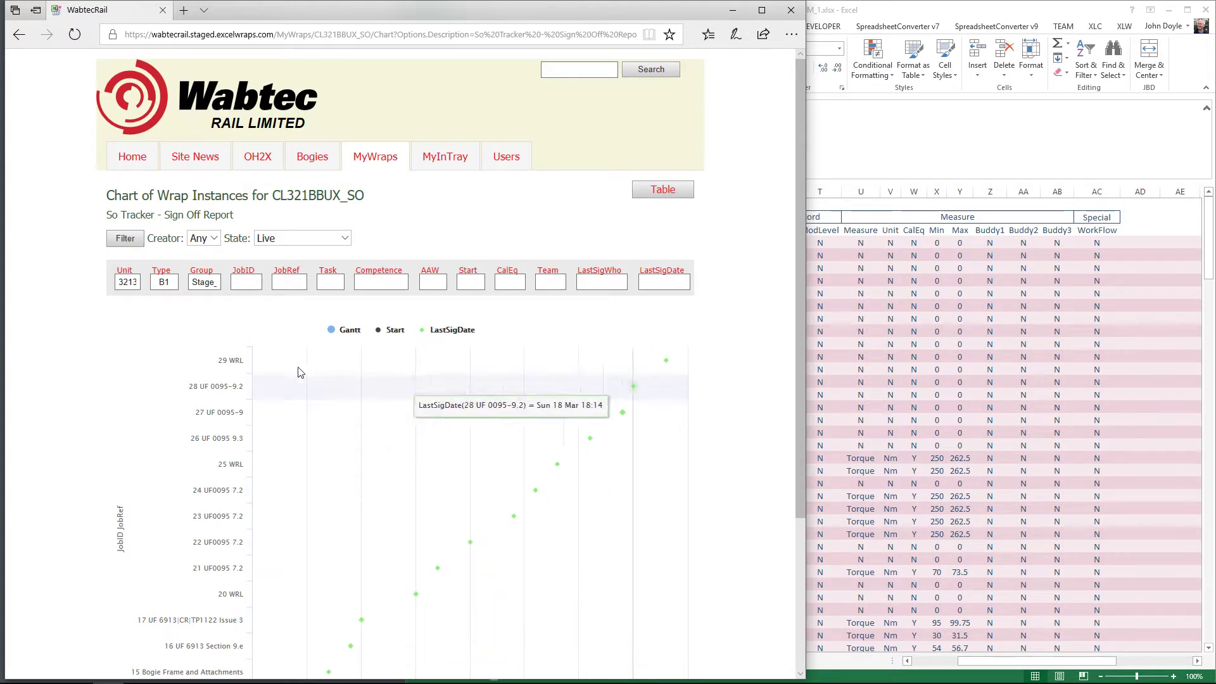
click(295, 241)
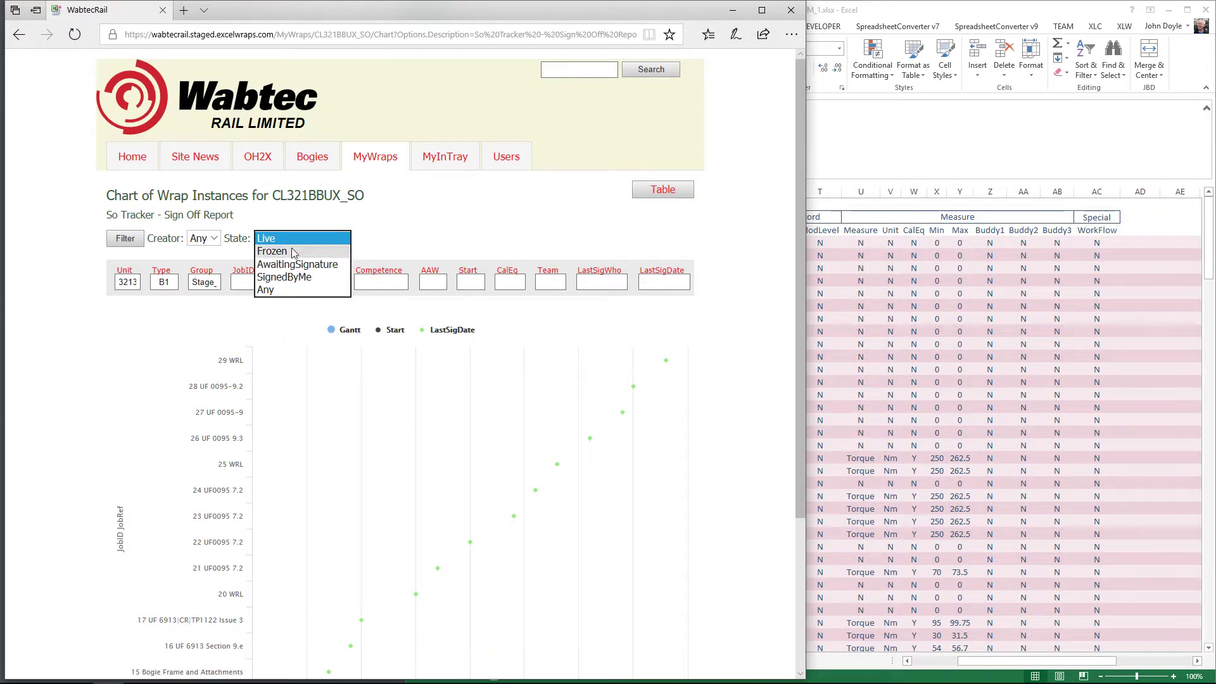
click(283, 291)
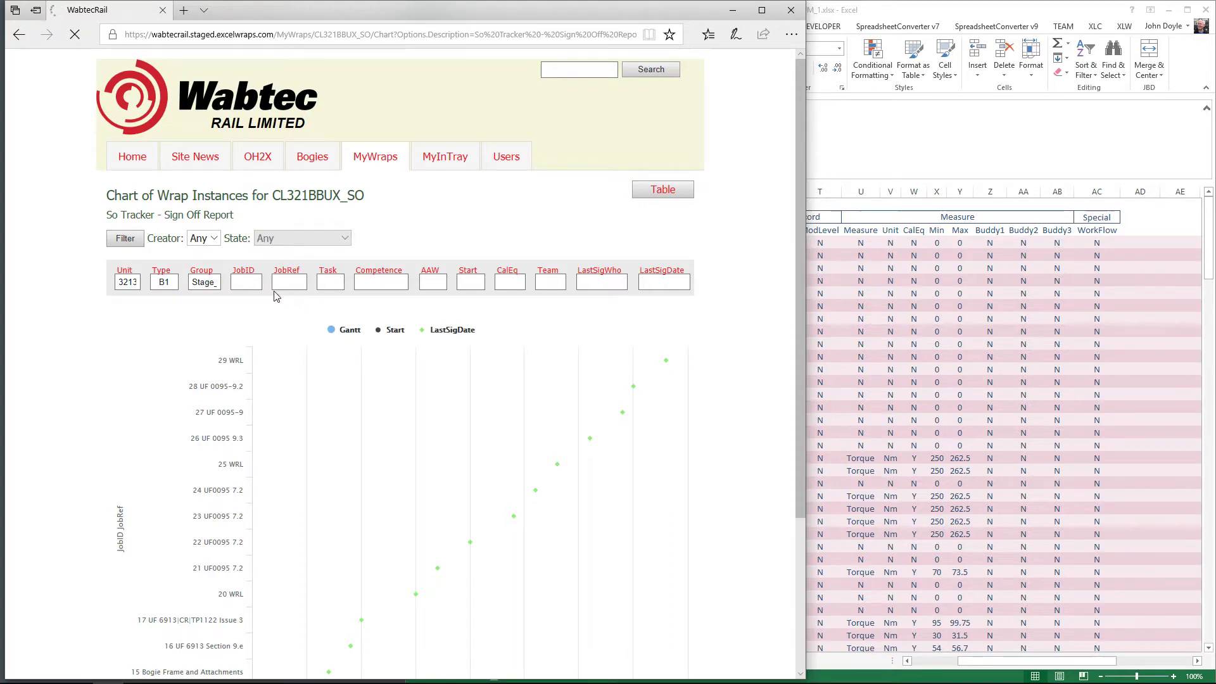
scroll(499, 383, down, 3)
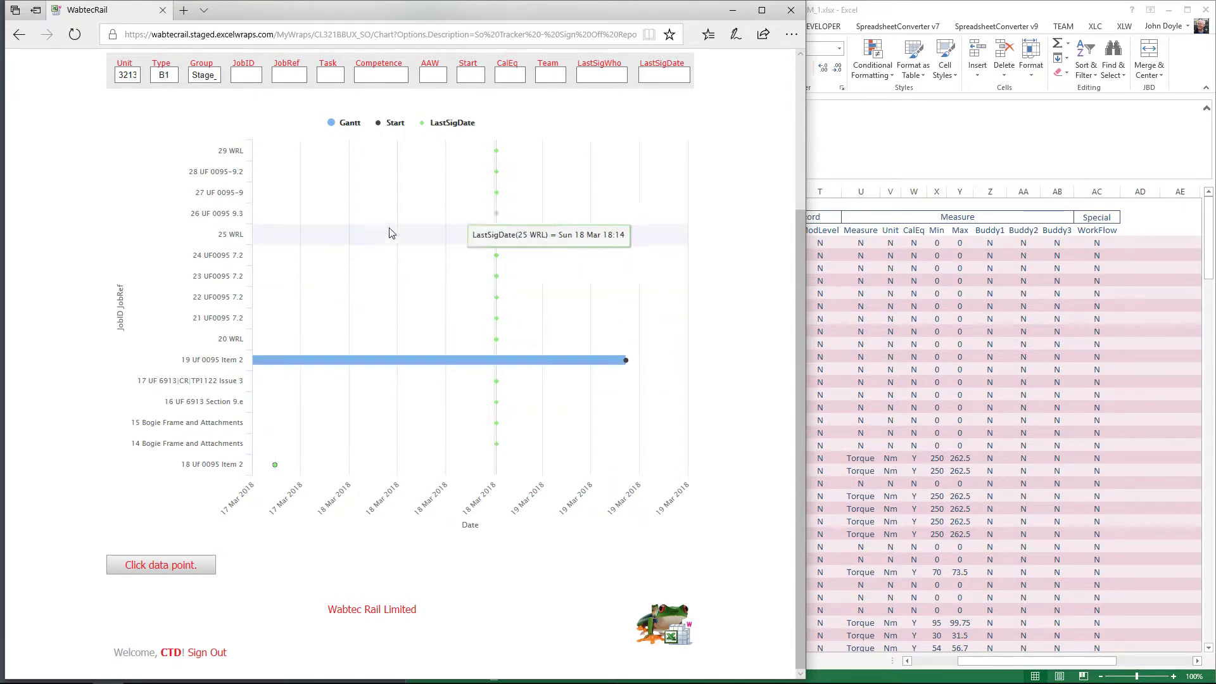
scroll(356, 243, up, 3)
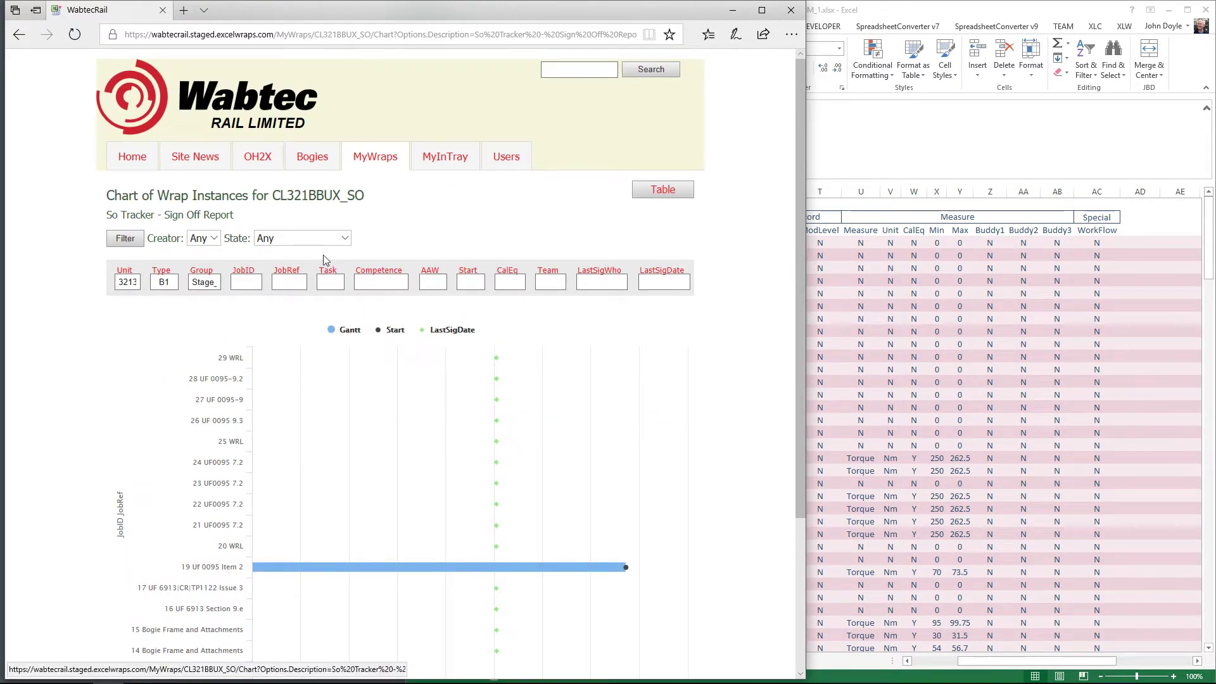
click(645, 200)
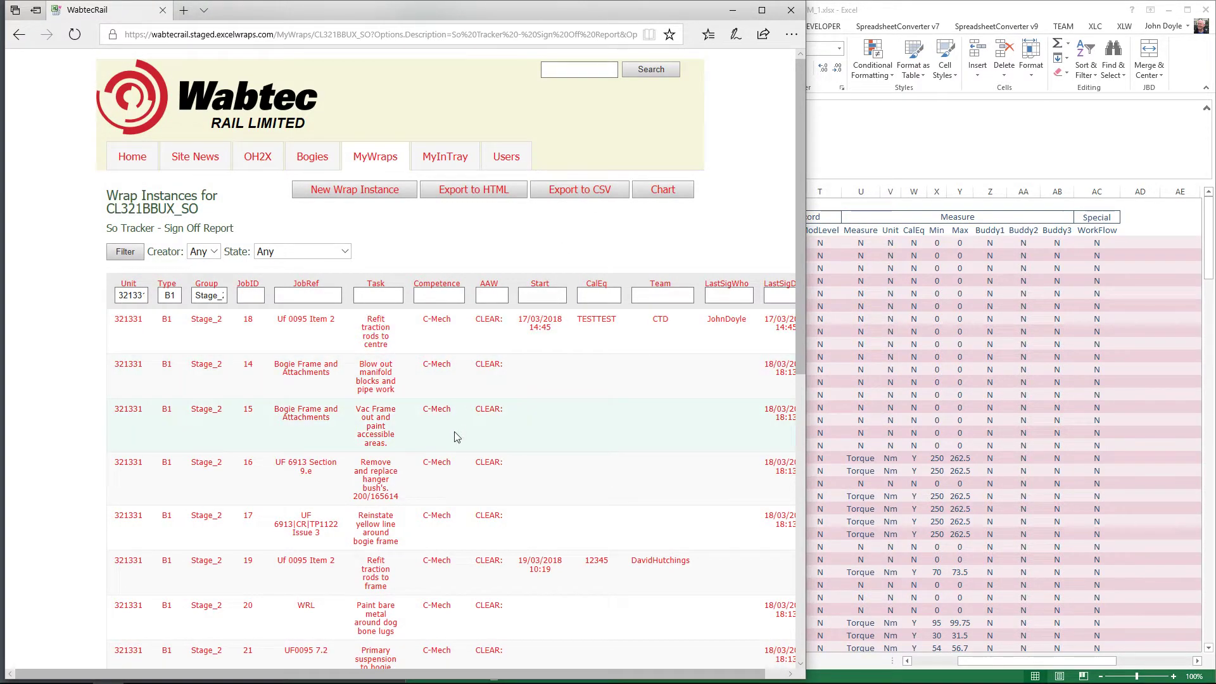
click(1014, 387)
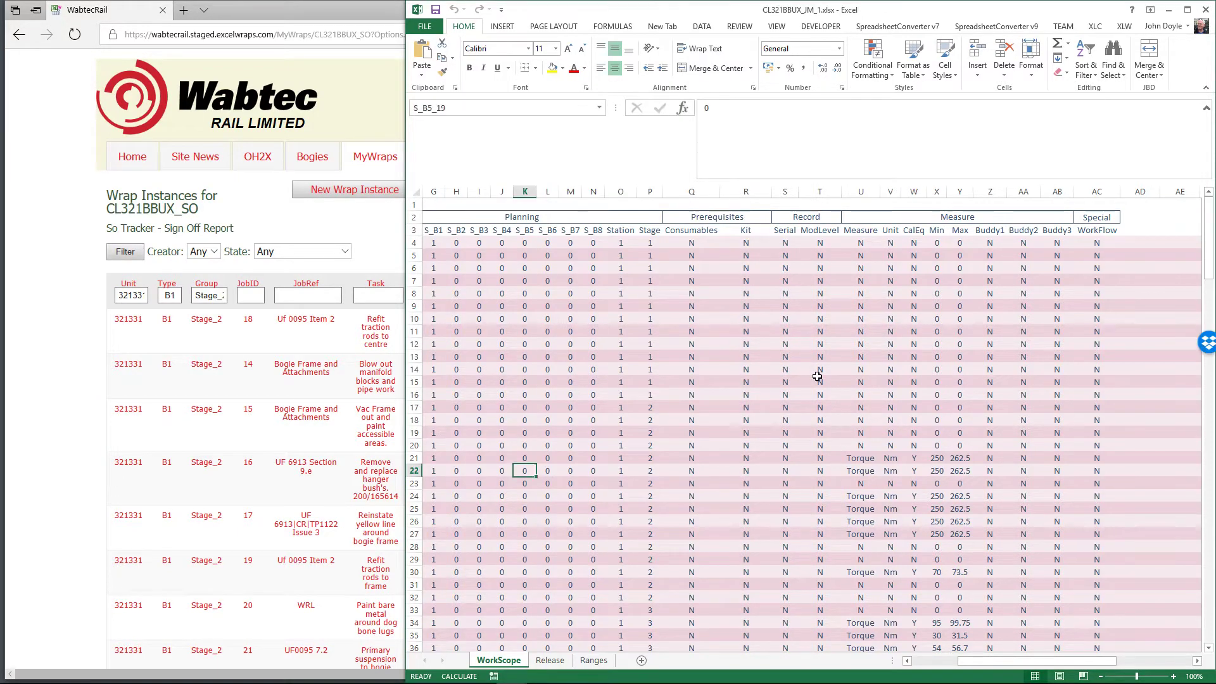
mouse_move(492, 678)
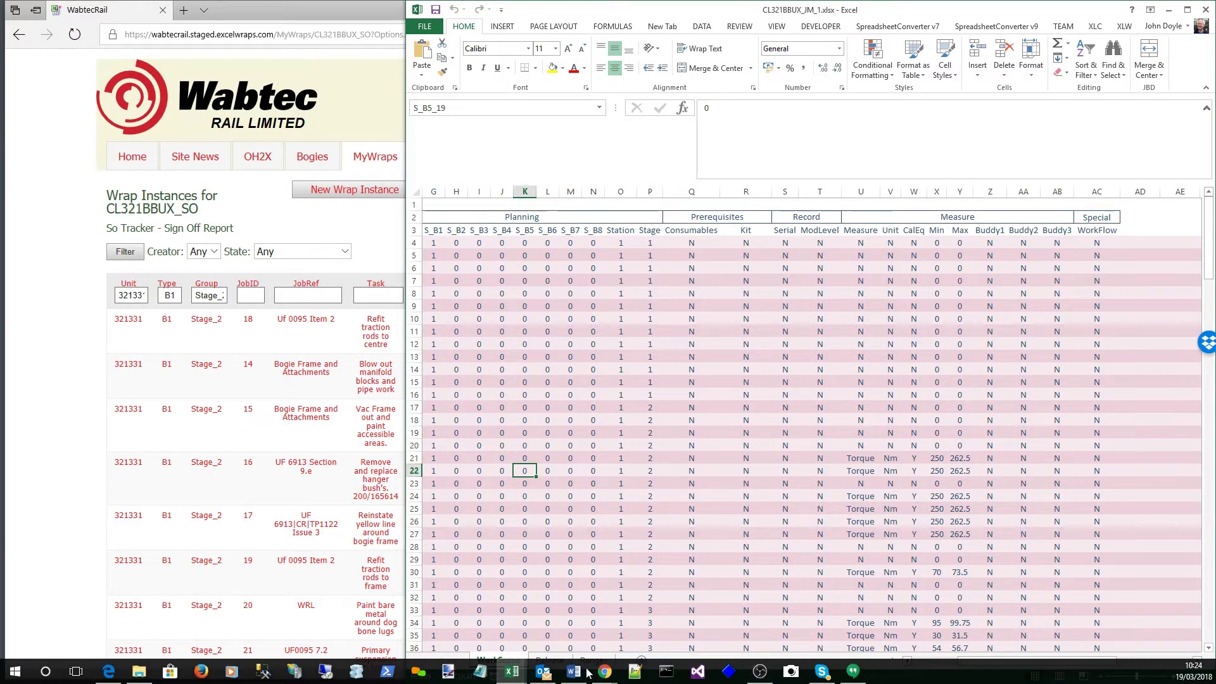
click(511, 671)
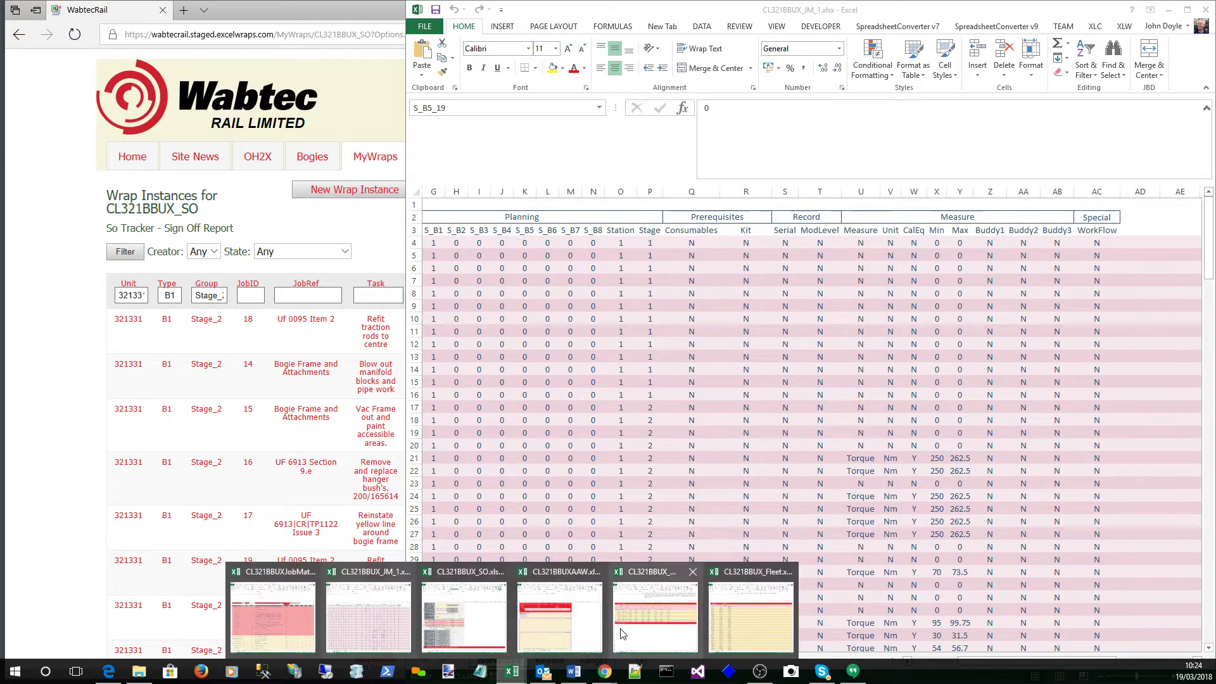
click(44, 346)
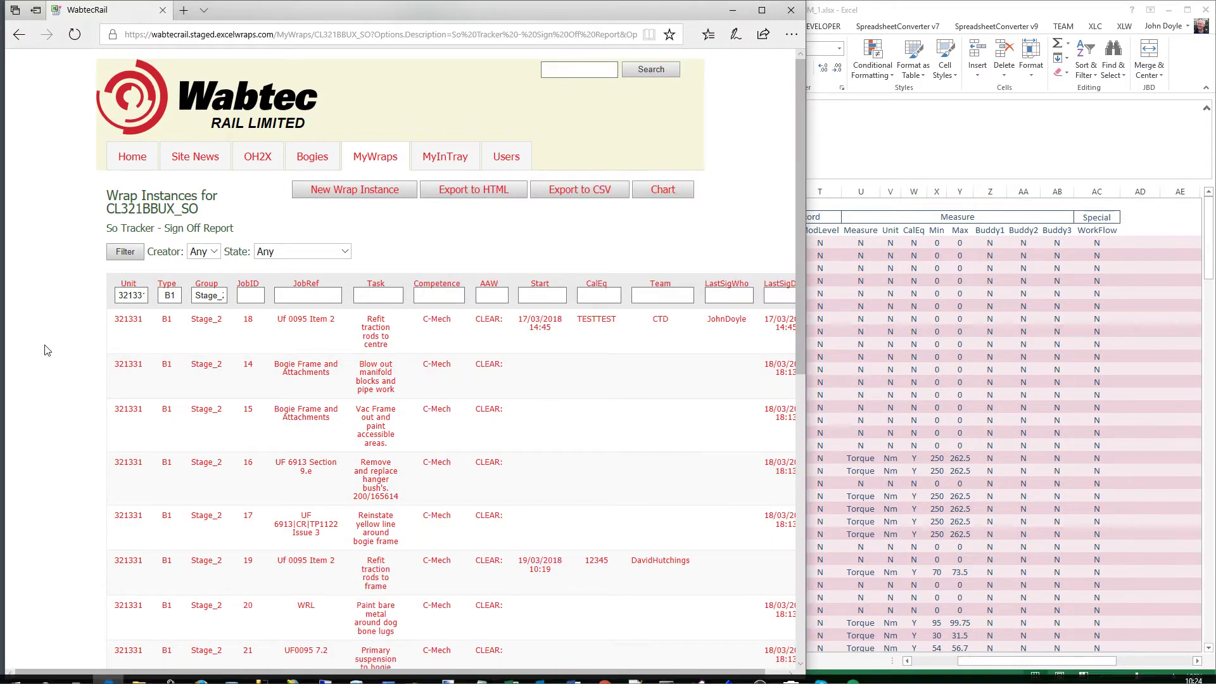